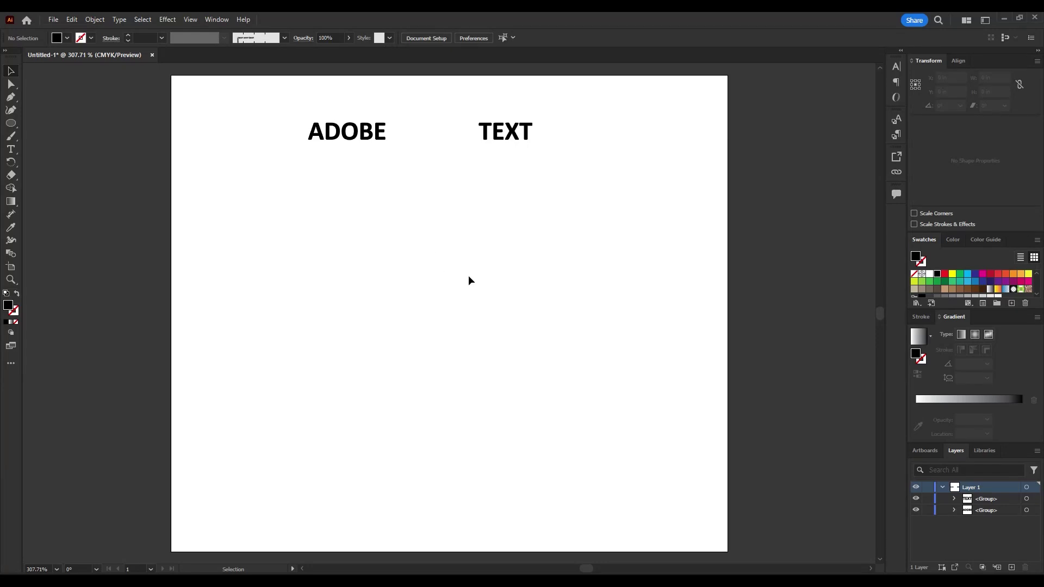
# Draw a circle below ADOBE and TEXT with no fill and a 0.5 pt stroke, shifted up-left
pyautogui.click(11, 126)
pyautogui.moveTo(373, 273); pyautogui.dragTo(514, 453)
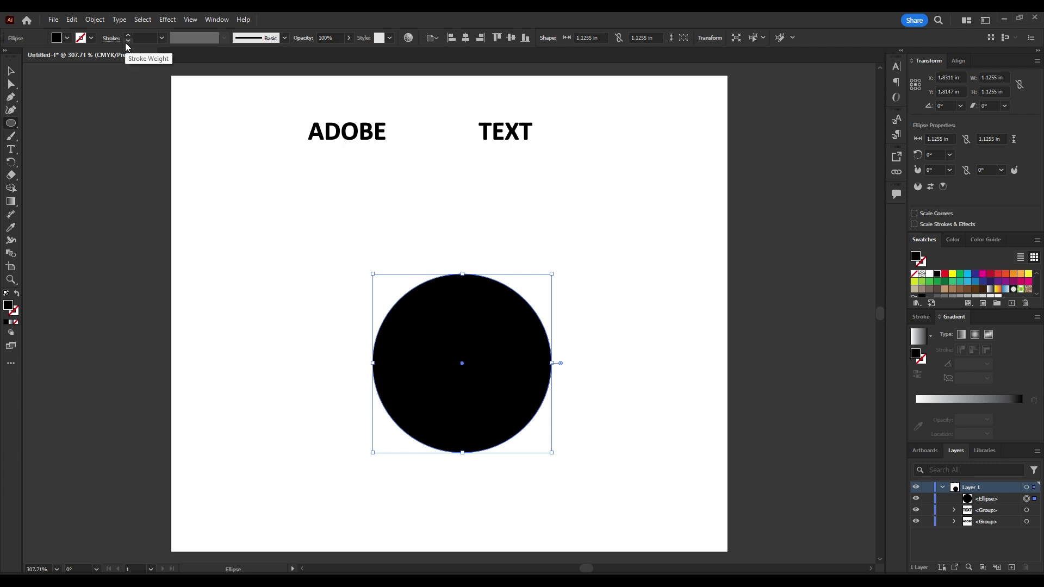
pyautogui.click(66, 40)
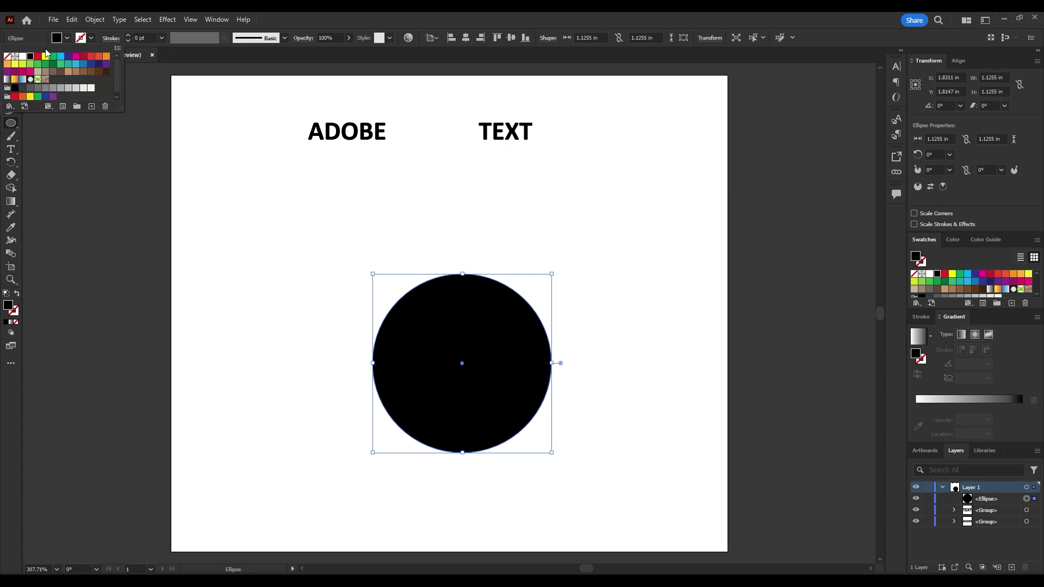
pyautogui.click(7, 56)
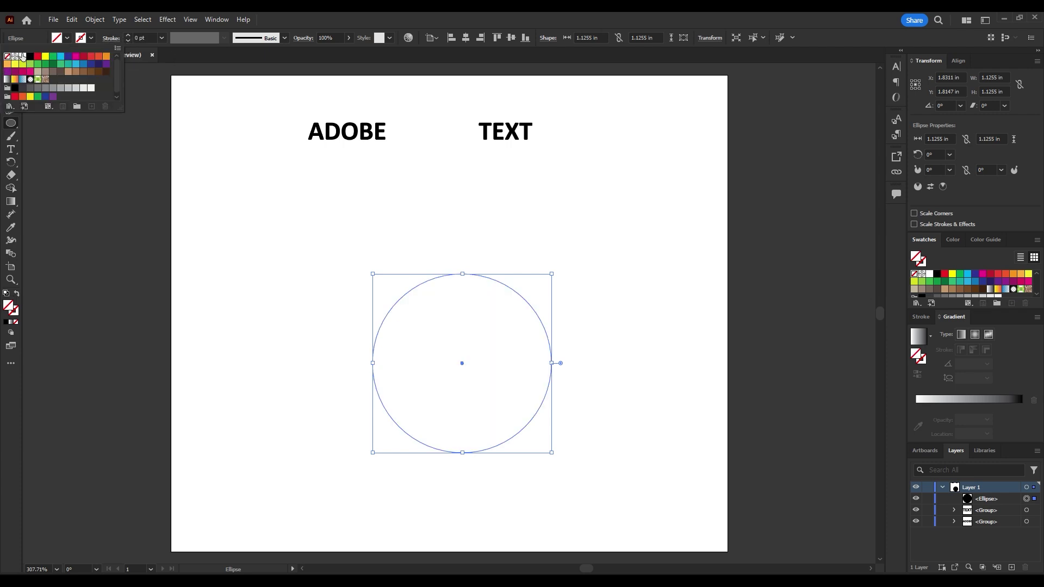
pyautogui.click(128, 35)
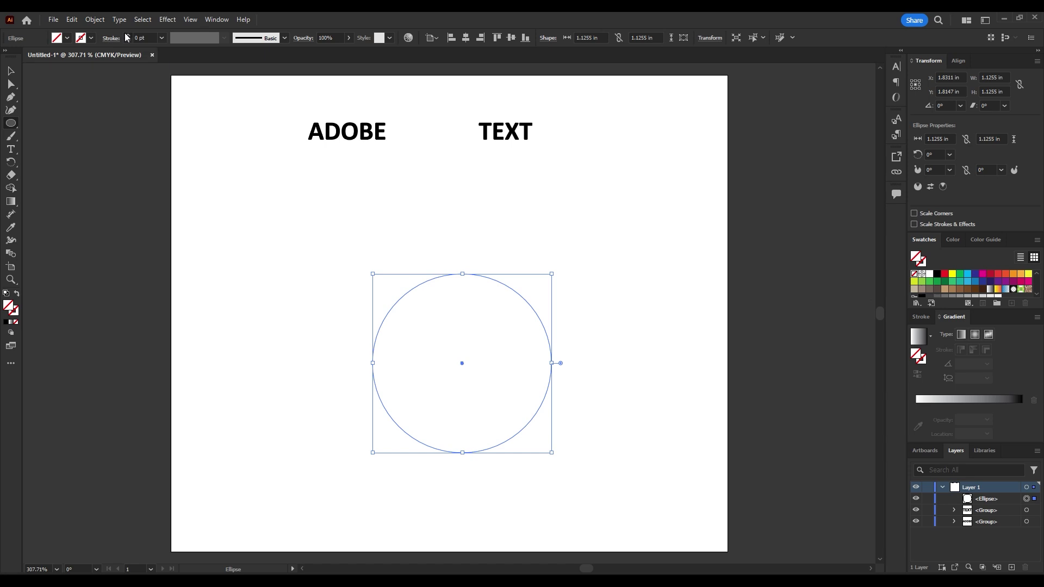
pyautogui.click(128, 36)
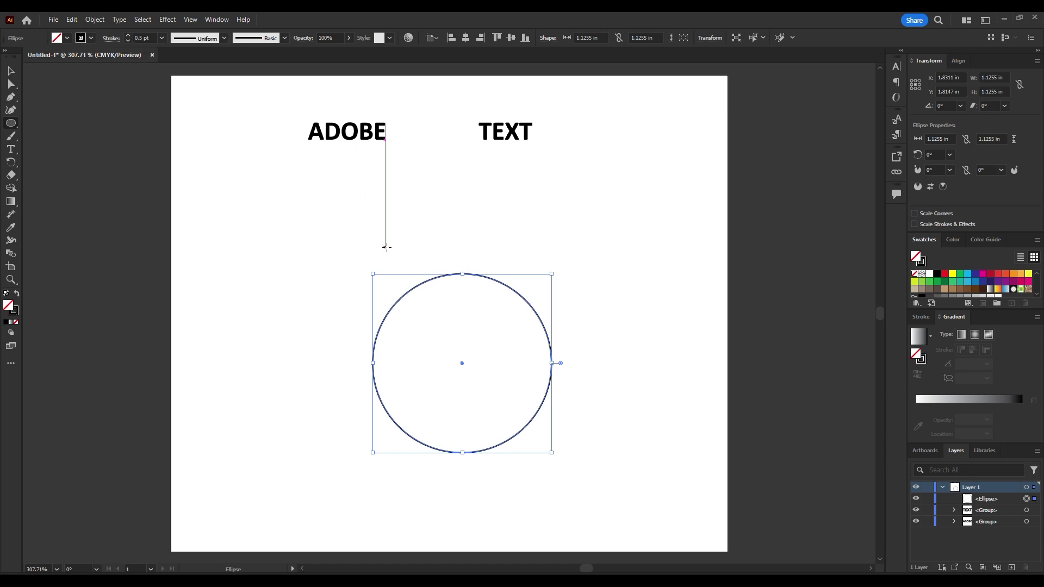
pyautogui.press('v')
pyautogui.moveTo(416, 282); pyautogui.dragTo(380, 235)
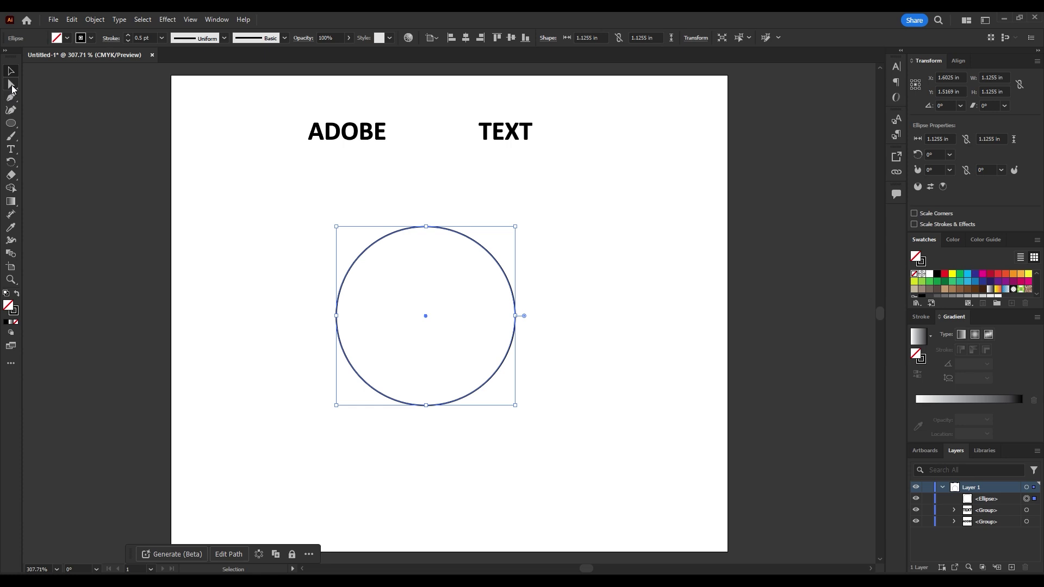
# Draw an S-shaped curve across the circle with the Curvature tool and Alt-drag a copy just below
pyautogui.click(12, 109)
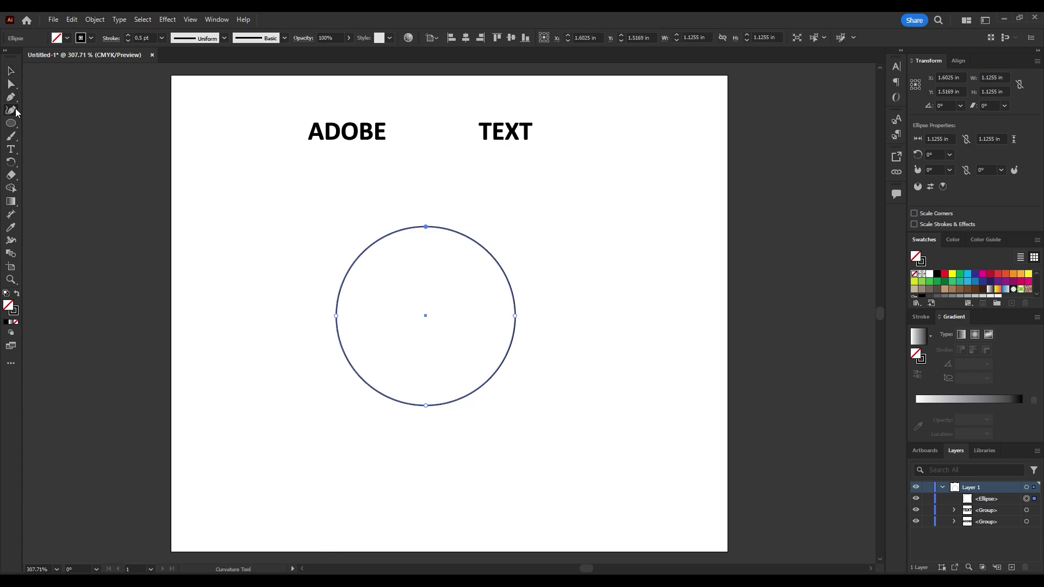
pyautogui.click(311, 299)
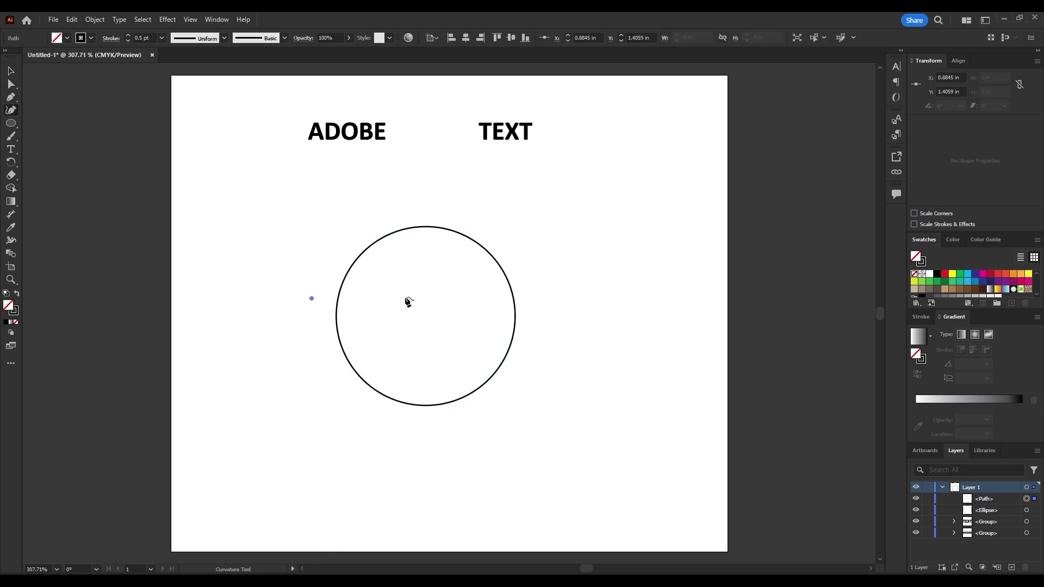
pyautogui.click(375, 279)
pyautogui.click(431, 319)
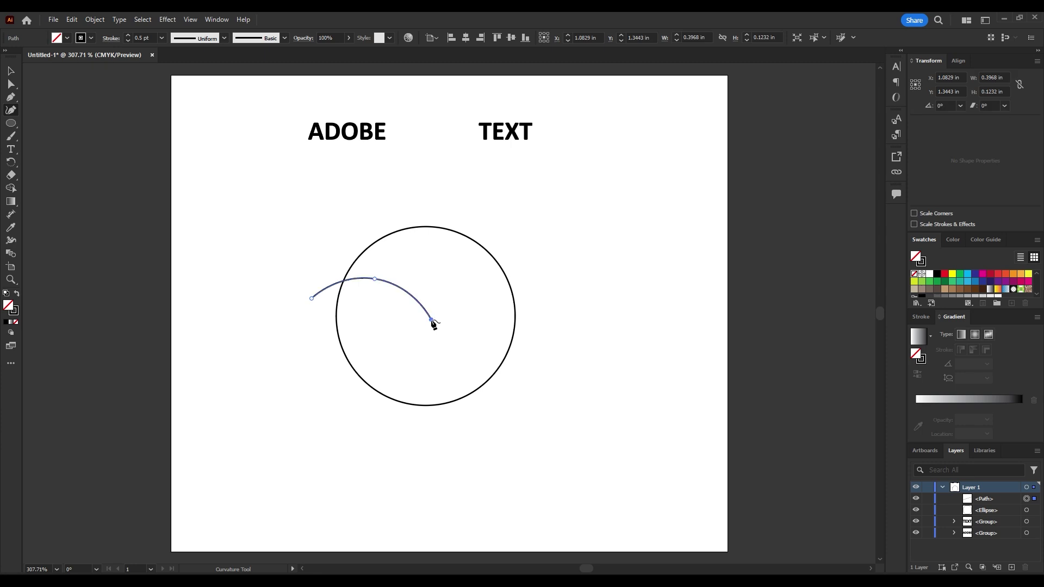
pyautogui.click(542, 283)
pyautogui.press('v')
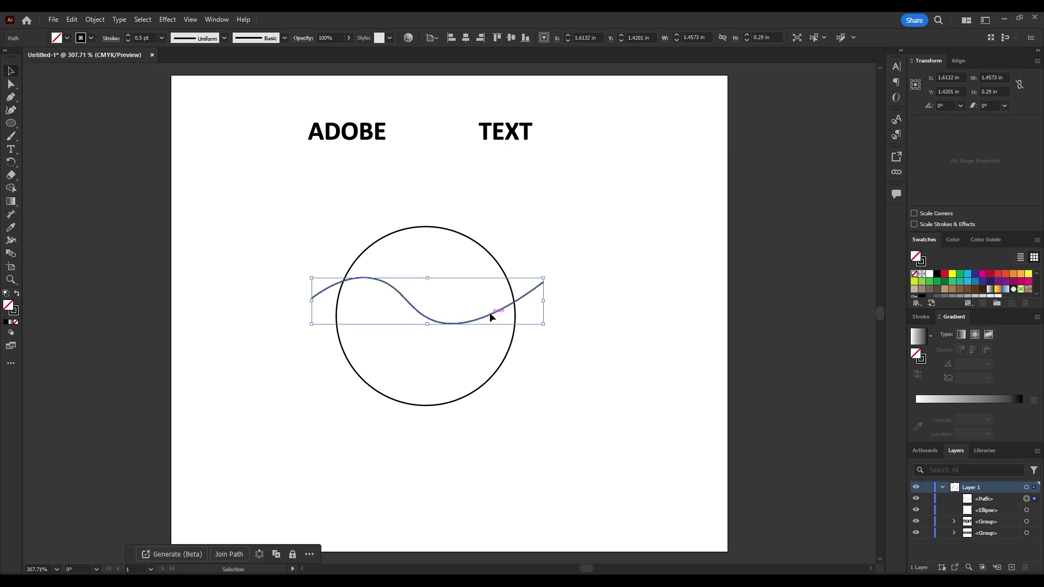
pyautogui.moveTo(491, 316); pyautogui.dragTo(491, 327)
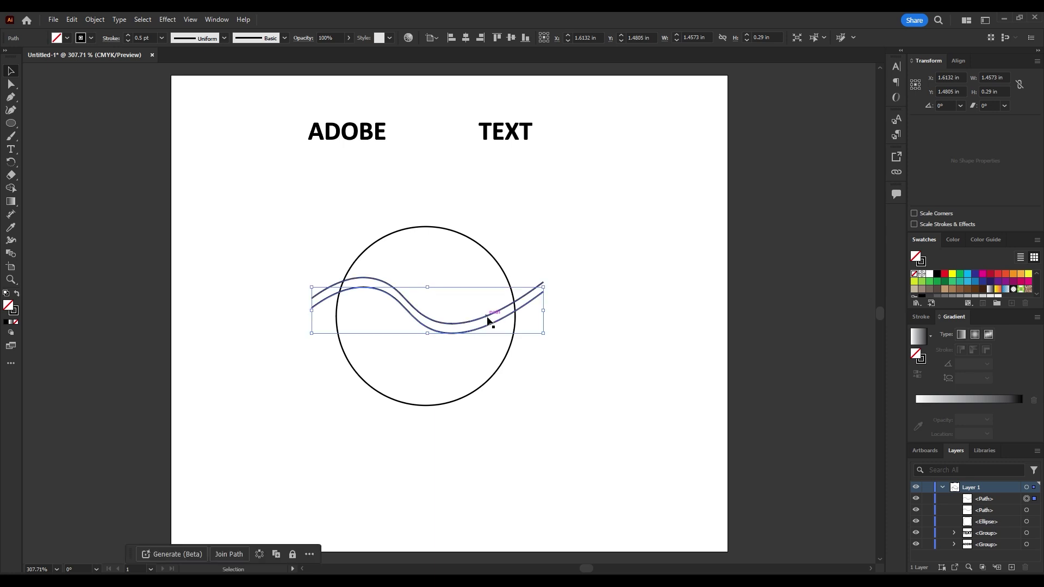
# Group the two wavy lines and nudge them into position with the arrow keys
pyautogui.hotkey('ctrl', 'g')
pyautogui.press('a')
pyautogui.press('v')
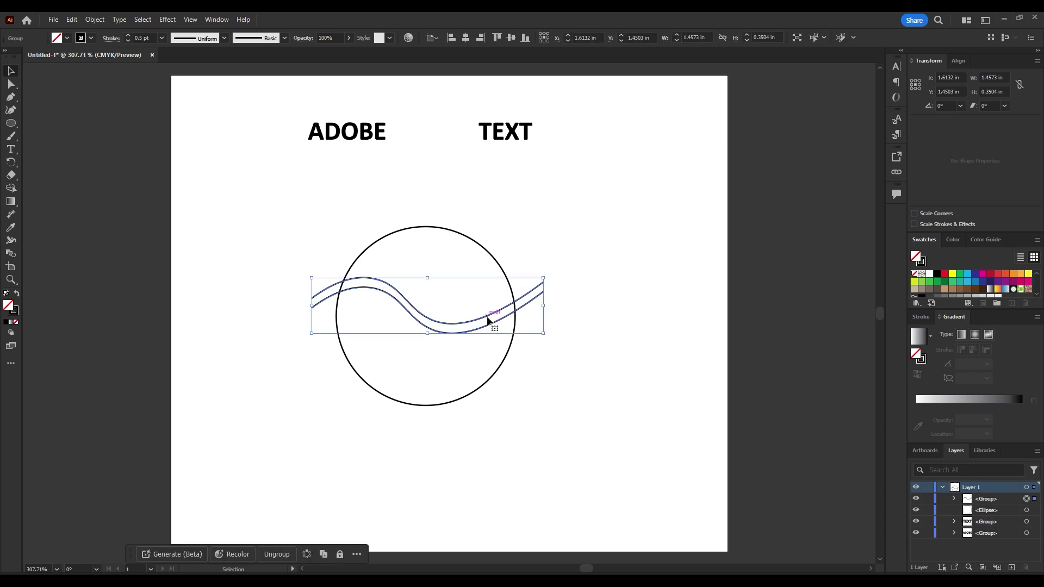
pyautogui.press('Down')
pyautogui.press('Down')
pyautogui.press('Down')
pyautogui.press('Up')
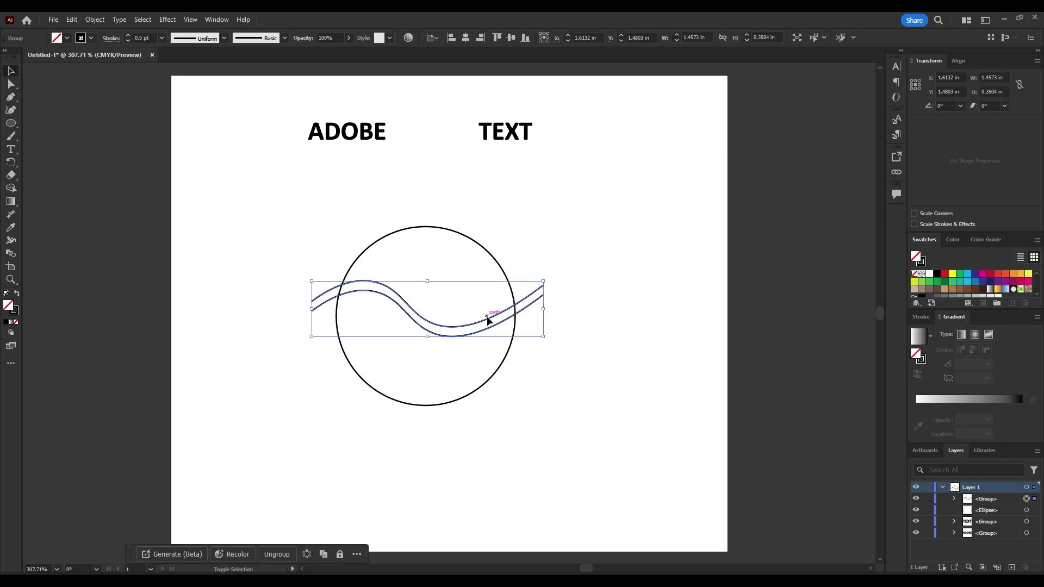
# Flatten the grouped wave vertically, centre it on the circle, and select everything
pyautogui.moveTo(428, 336); pyautogui.dragTo(427, 309)
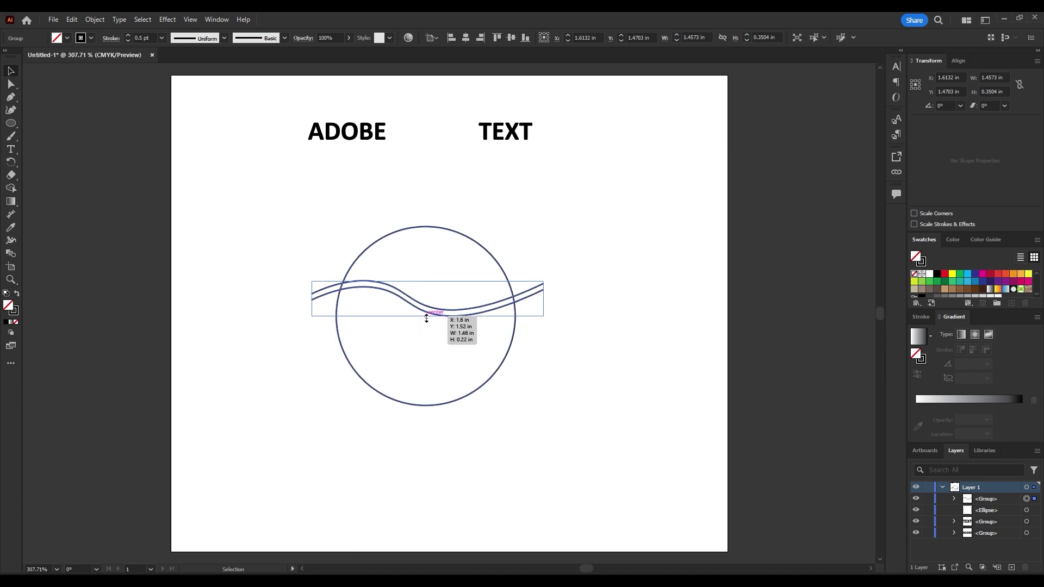
pyautogui.press('Down')
pyautogui.press('Down')
pyautogui.press('Down')
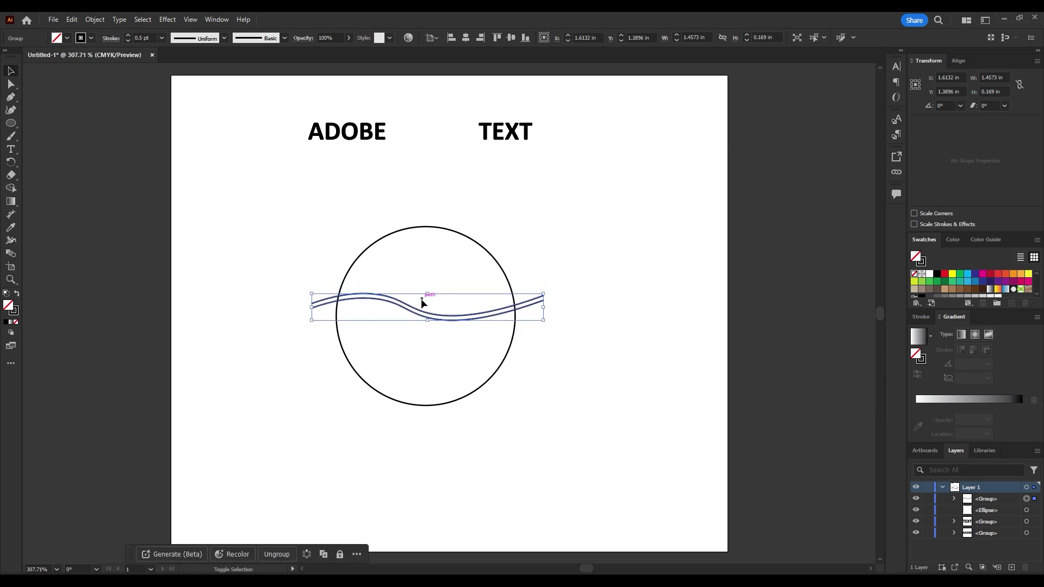
pyautogui.press('Down')
pyautogui.press('Down')
pyautogui.press('Down')
pyautogui.press('Down')
pyautogui.press('Down')
pyautogui.press('Down')
pyautogui.press('Up')
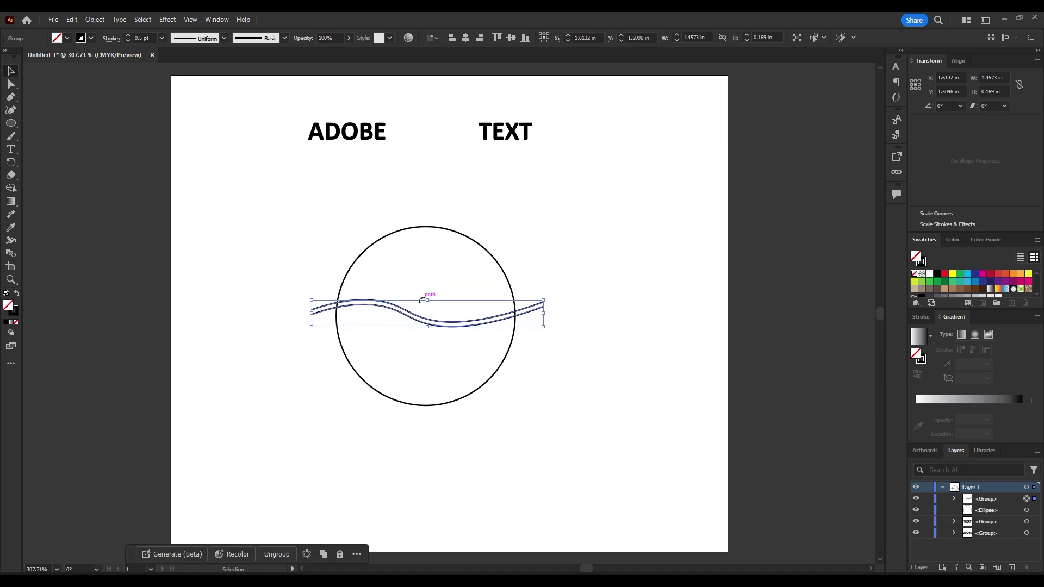
pyautogui.moveTo(588, 504)
pyautogui.mouseDown()
pyautogui.moveTo(243, 232)
pyautogui.moveTo(233, 209)
pyautogui.mouseUp()
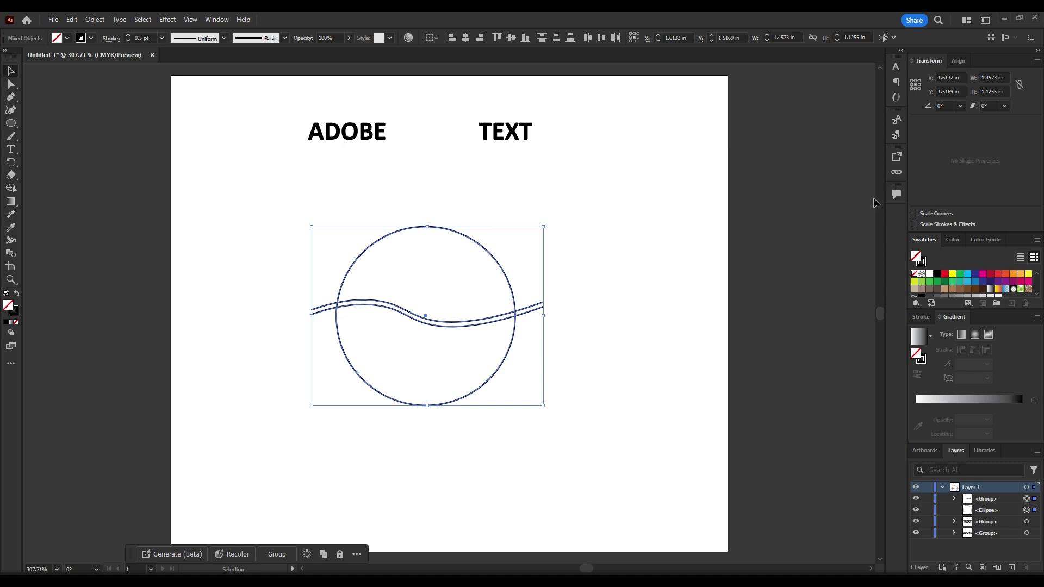
# Switch to the Essentials workspace and expand the Pathfinder options in the Properties panel
pyautogui.click(959, 61)
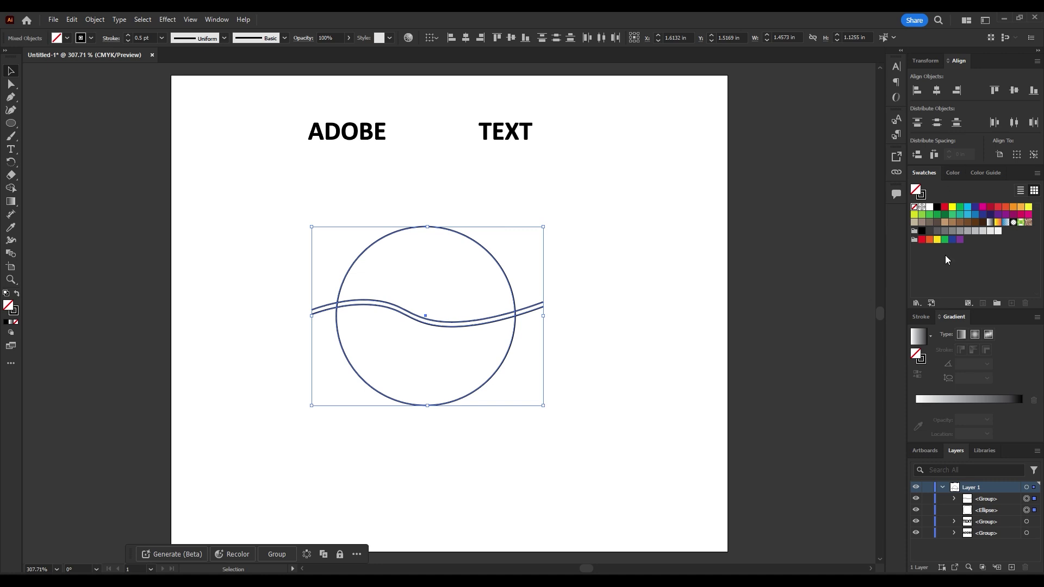
pyautogui.click(985, 451)
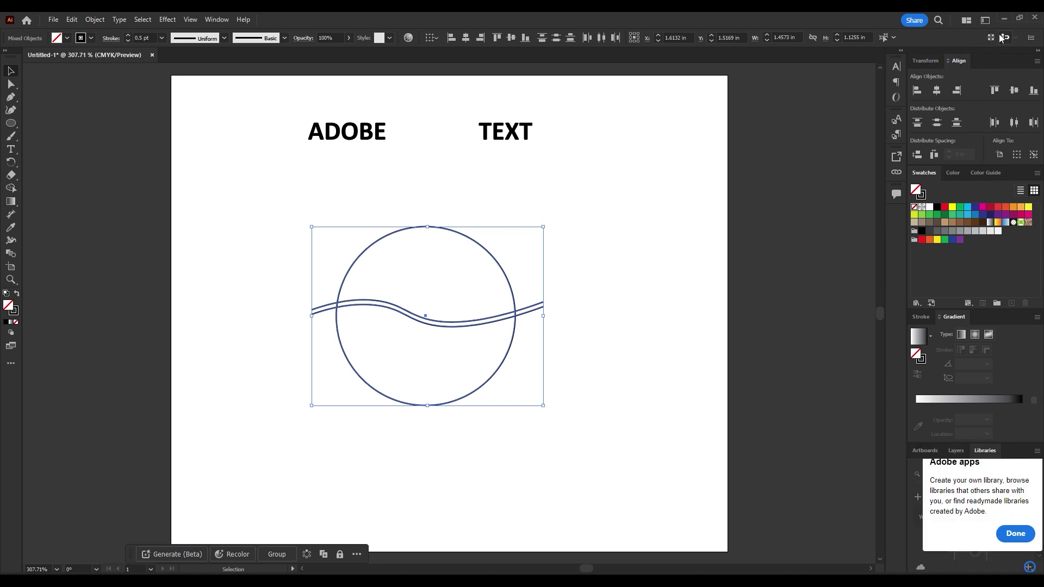
pyautogui.click(985, 21)
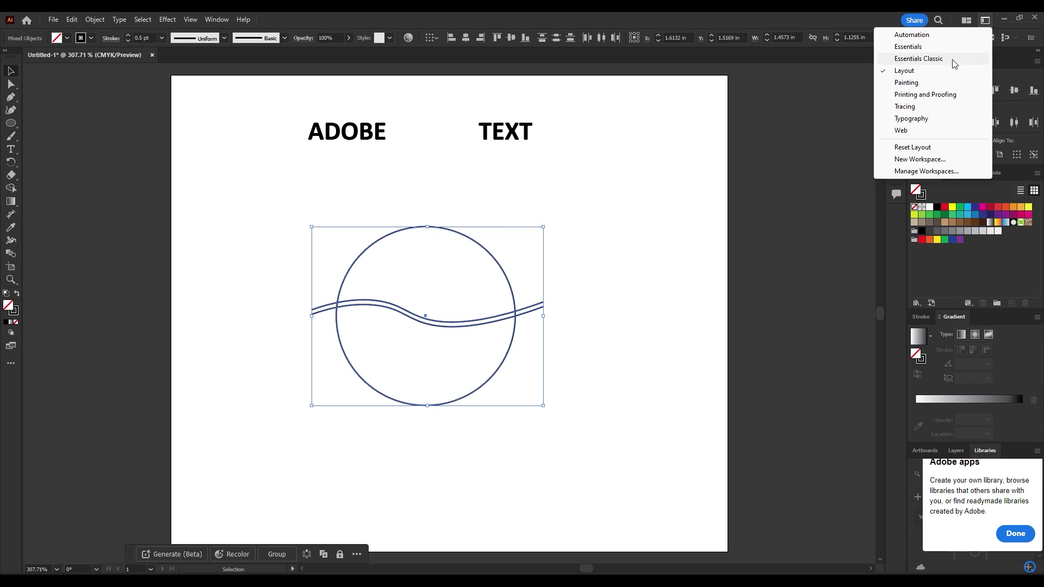
pyautogui.click(956, 59)
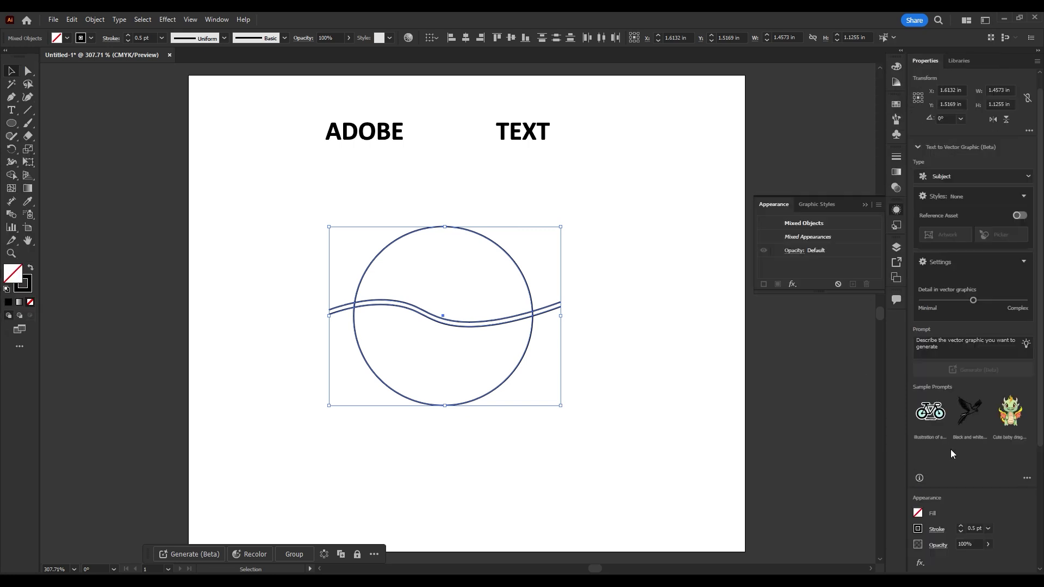
pyautogui.scroll(-3, 951, 454)
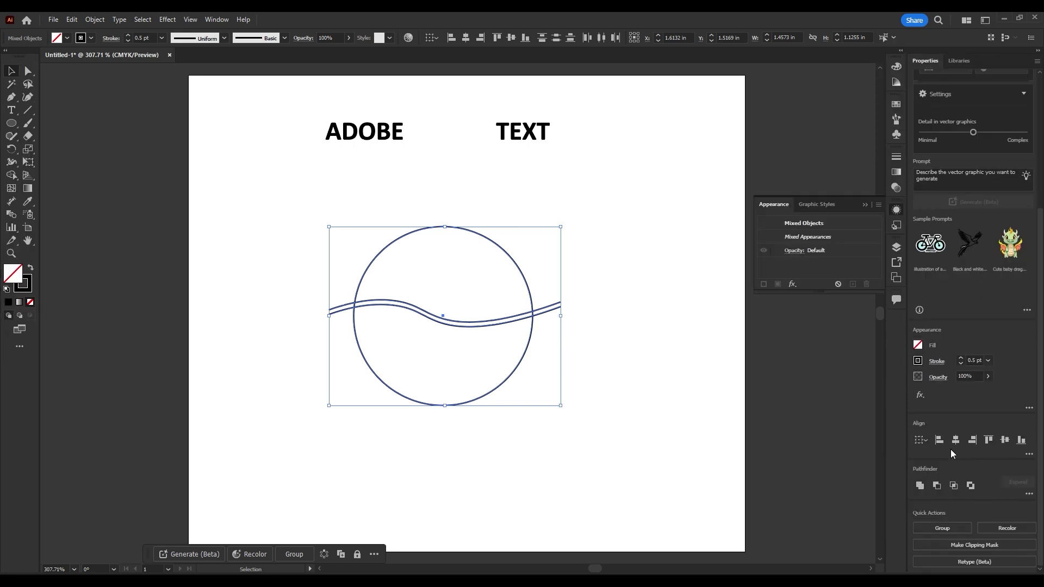
pyautogui.click(1029, 494)
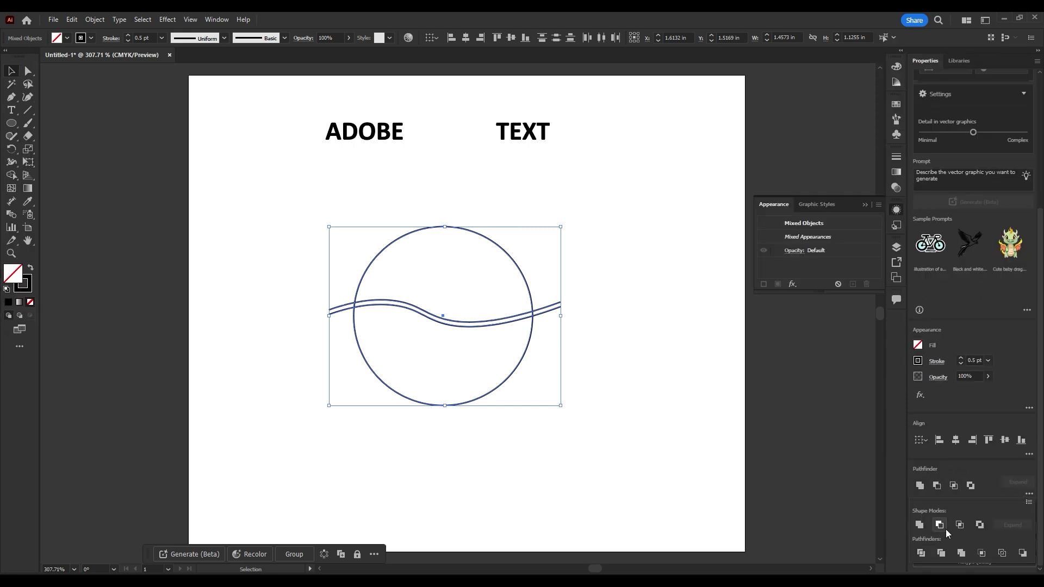
# Divide the circle along the wavy lines with Pathfinder and ungroup the resulting pieces
pyautogui.click(920, 554)
pyautogui.click(672, 350)
pyautogui.rightClick(481, 327)
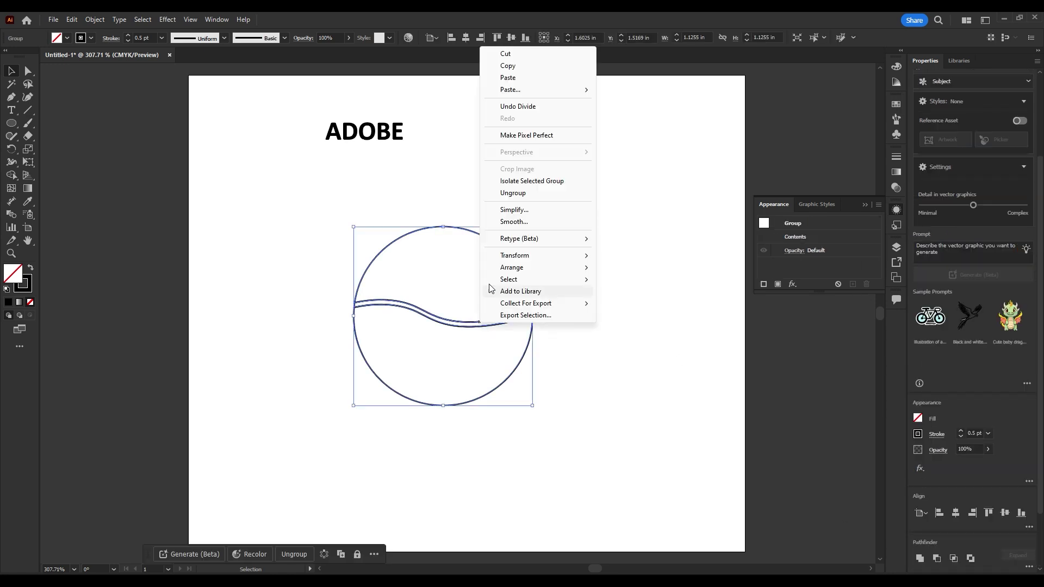
pyautogui.click(513, 193)
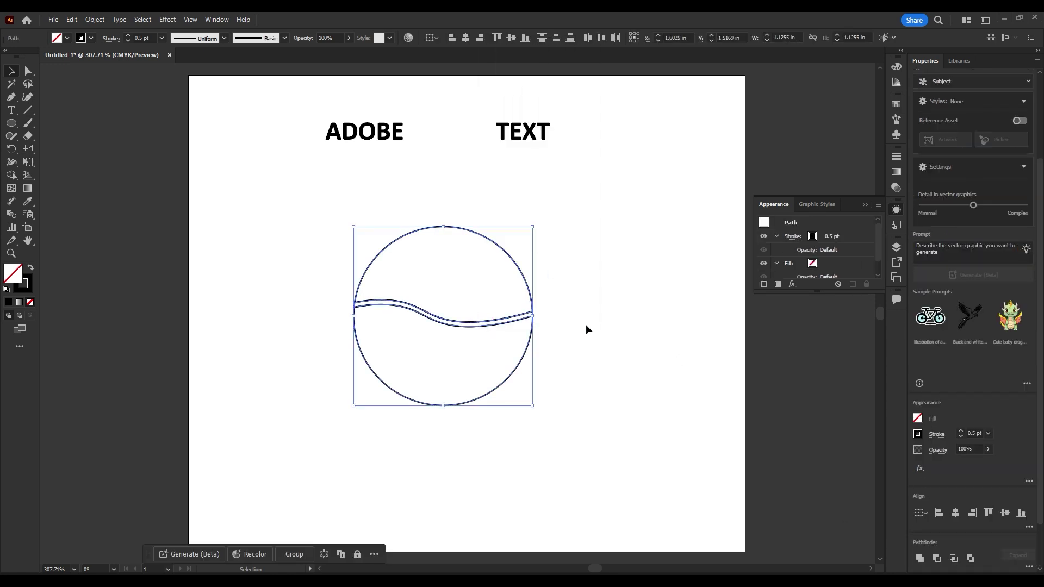
pyautogui.click(586, 328)
pyautogui.moveTo(534, 314); pyautogui.dragTo(558, 315)
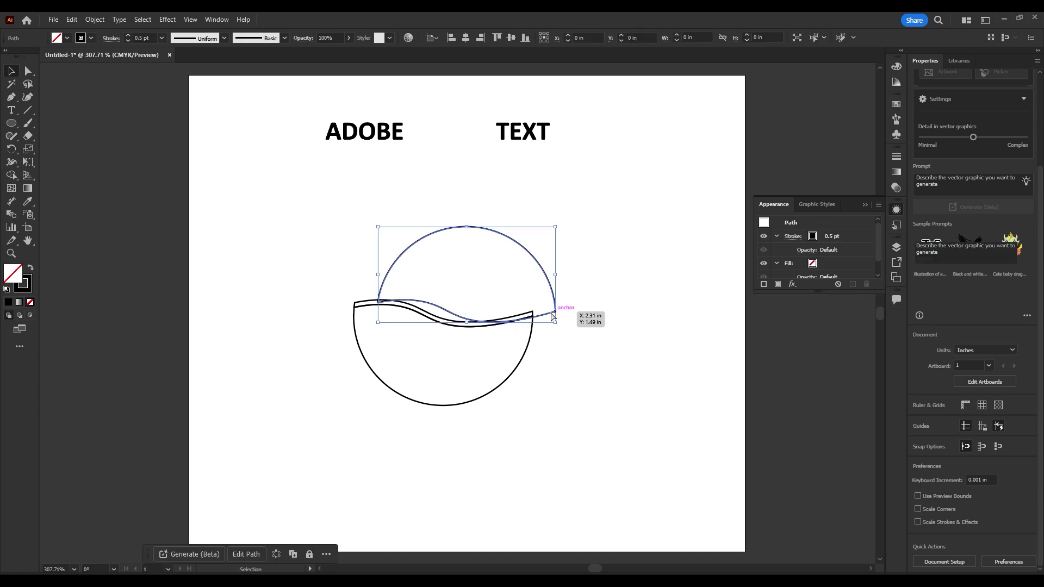
pyautogui.hotkey('ctrl', 'z')
pyautogui.click(564, 319)
# Check the upper half, lower half and wave band are separate pieces, zooming on the right edge
pyautogui.click(533, 317)
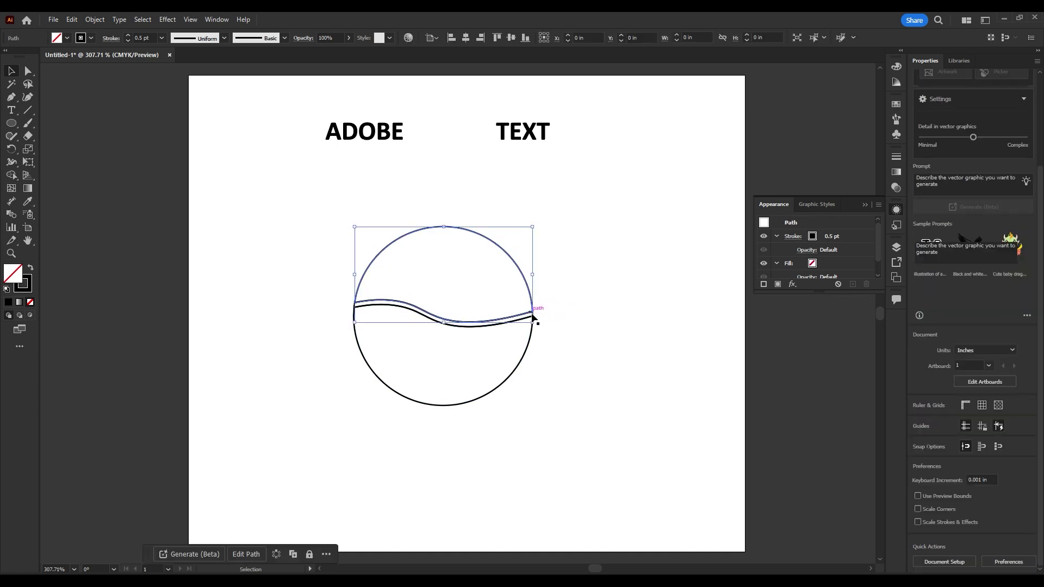
pyautogui.click(569, 314)
pyautogui.click(535, 320)
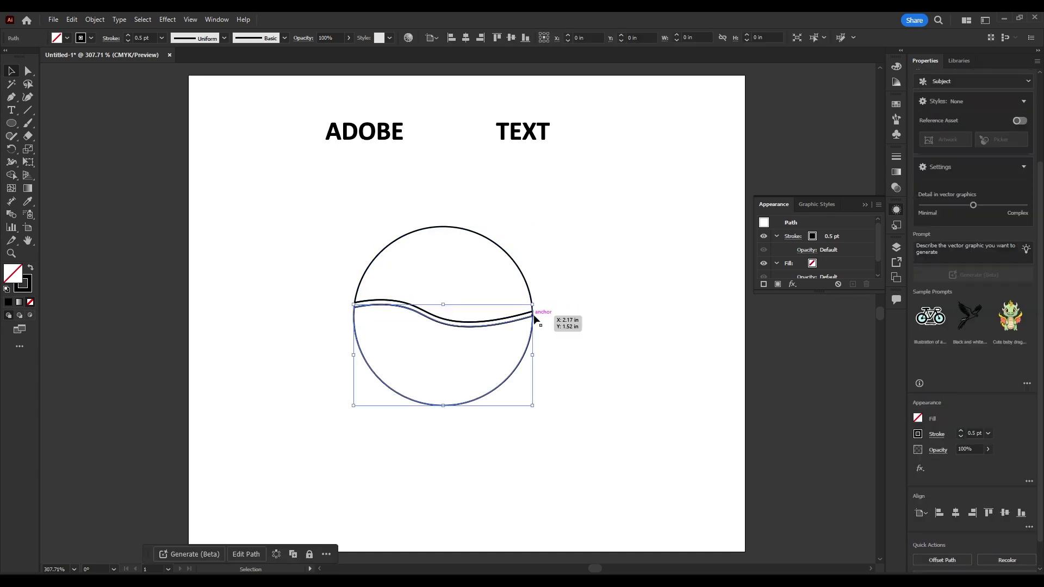
pyautogui.scroll(3, 612, 315)
pyautogui.click(551, 328)
pyautogui.scroll(3, 551, 328)
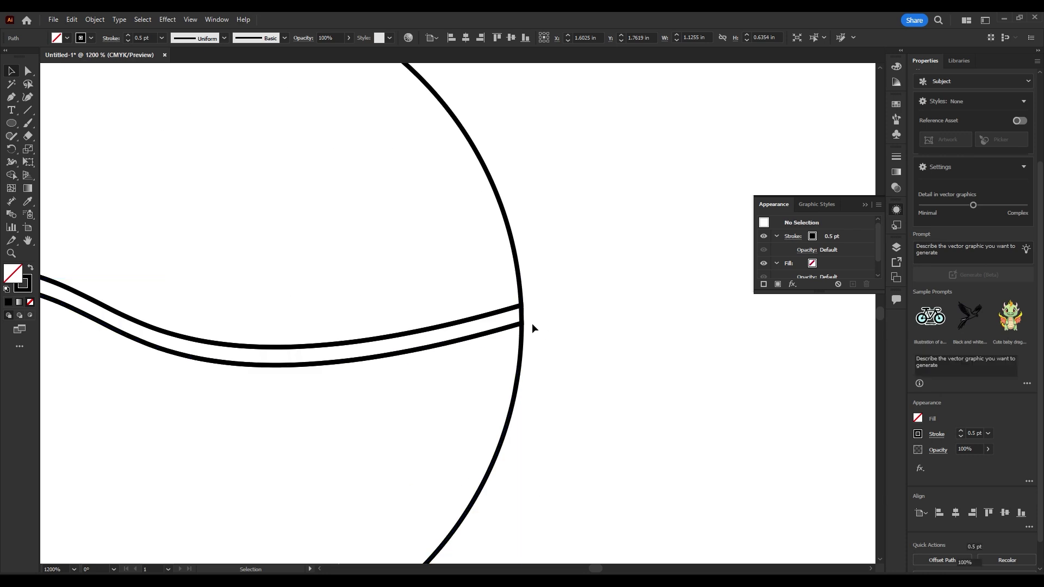
pyautogui.click(524, 319)
pyautogui.click(533, 326)
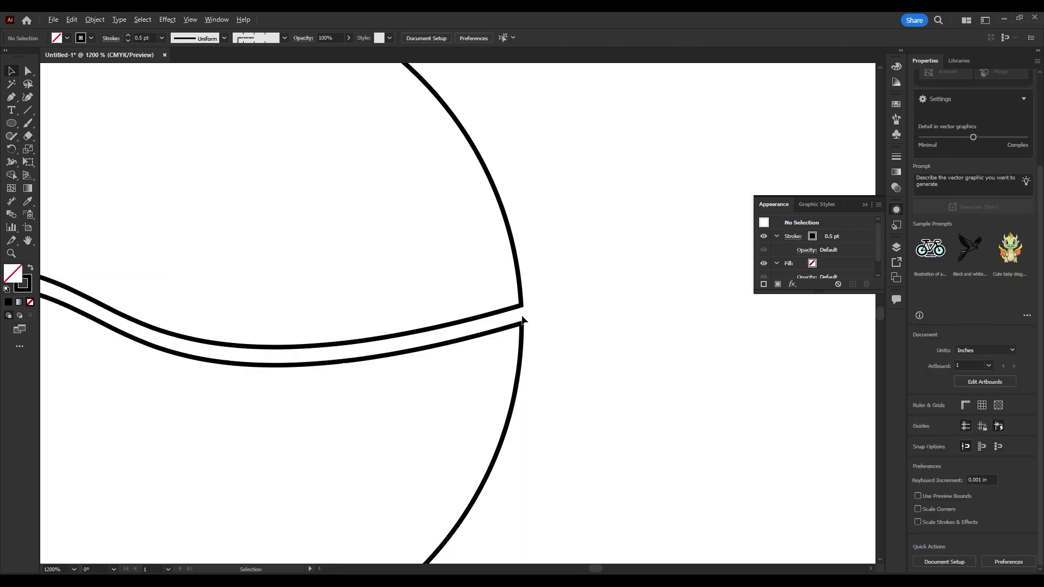
pyautogui.scroll(-5, 524, 320)
pyautogui.scroll(-1, 611, 331)
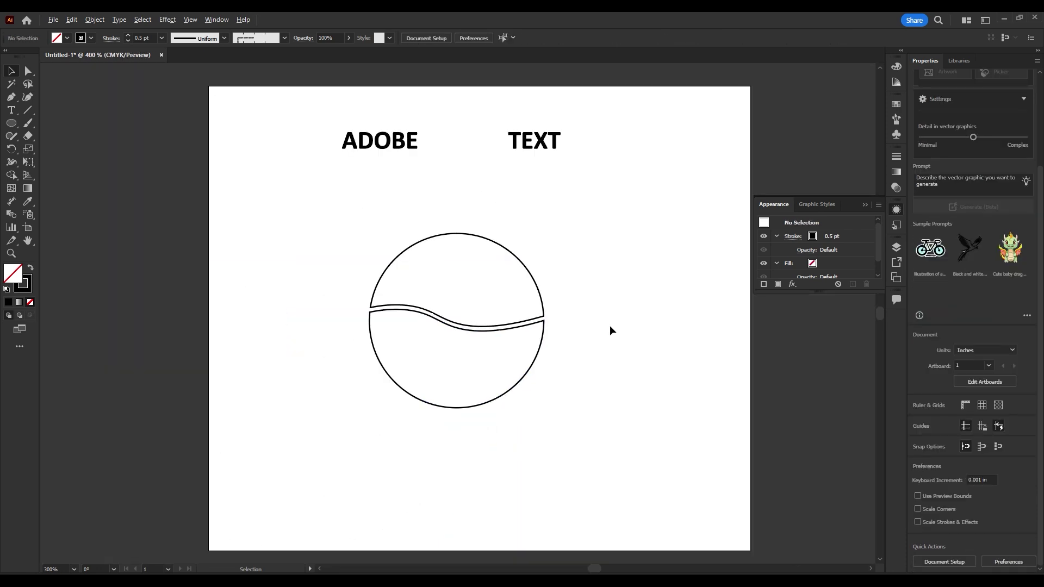
# Warp ADOBE into the circle's upper piece with Envelope Distort > Make with Top Object
pyautogui.click(407, 145)
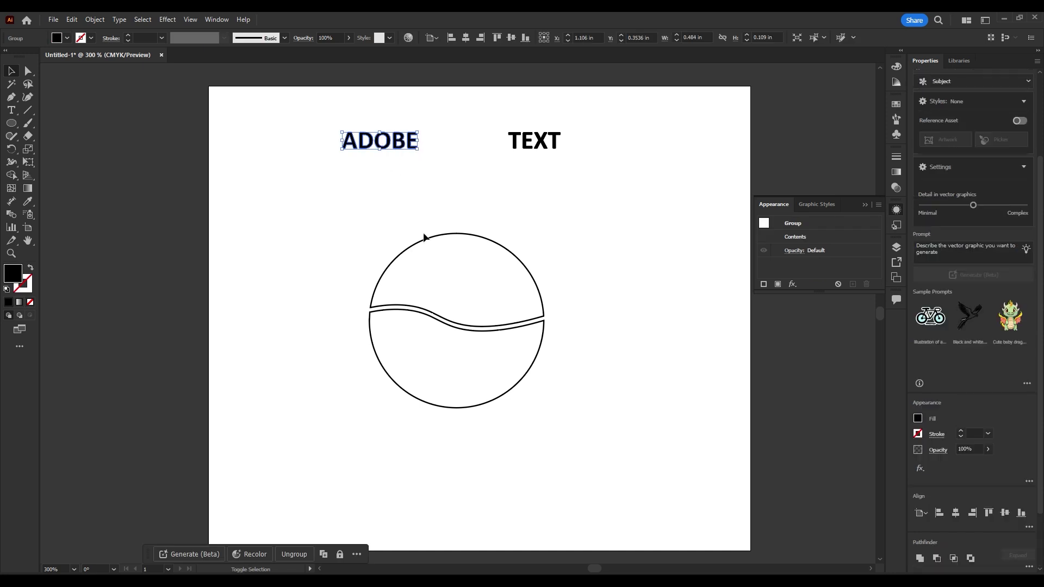
pyautogui.keyDown('shift'); pyautogui.click(425, 240); pyautogui.keyUp('shift')
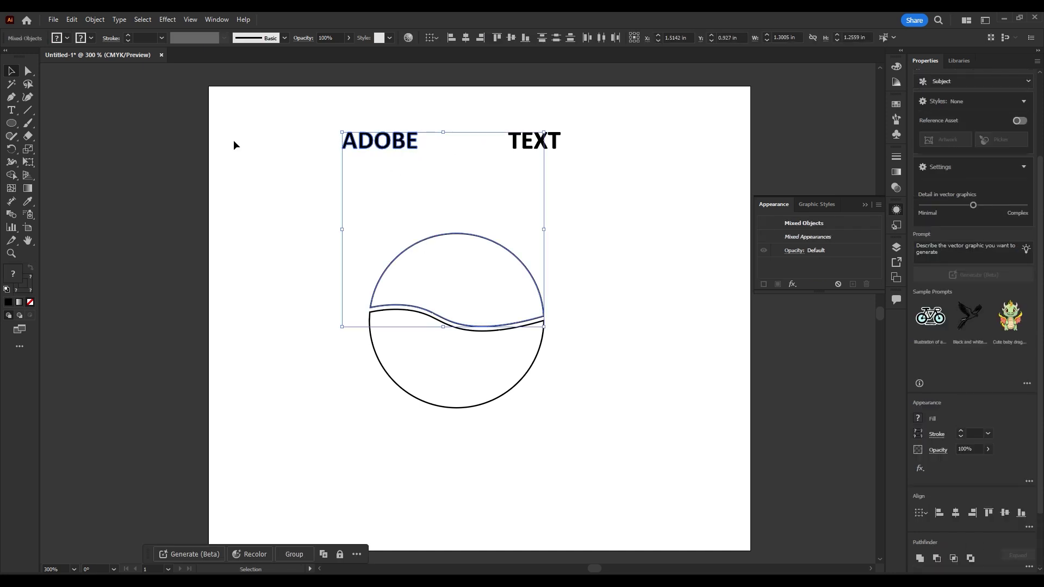
pyautogui.click(93, 22)
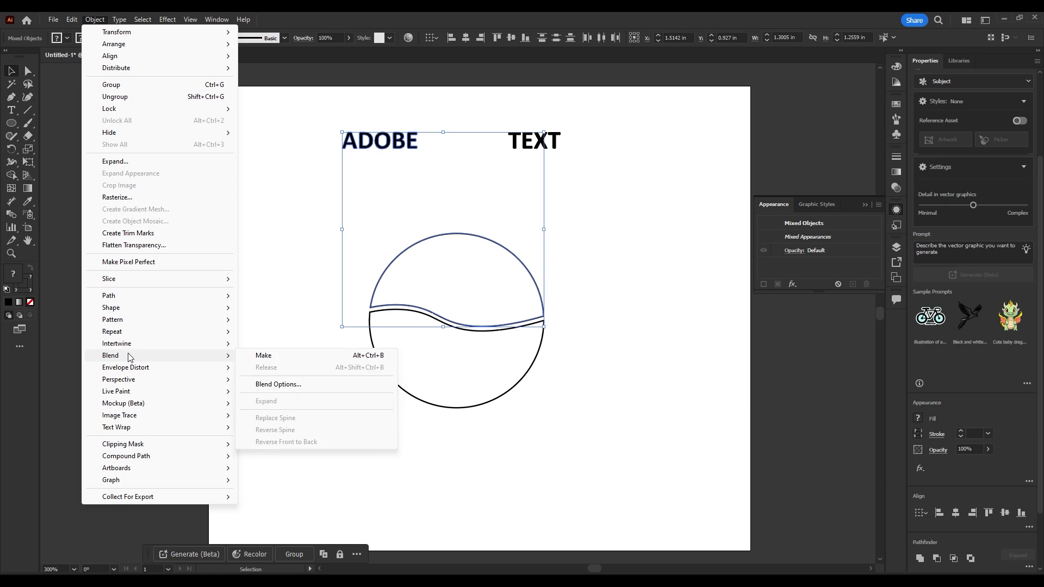
pyautogui.click(272, 391)
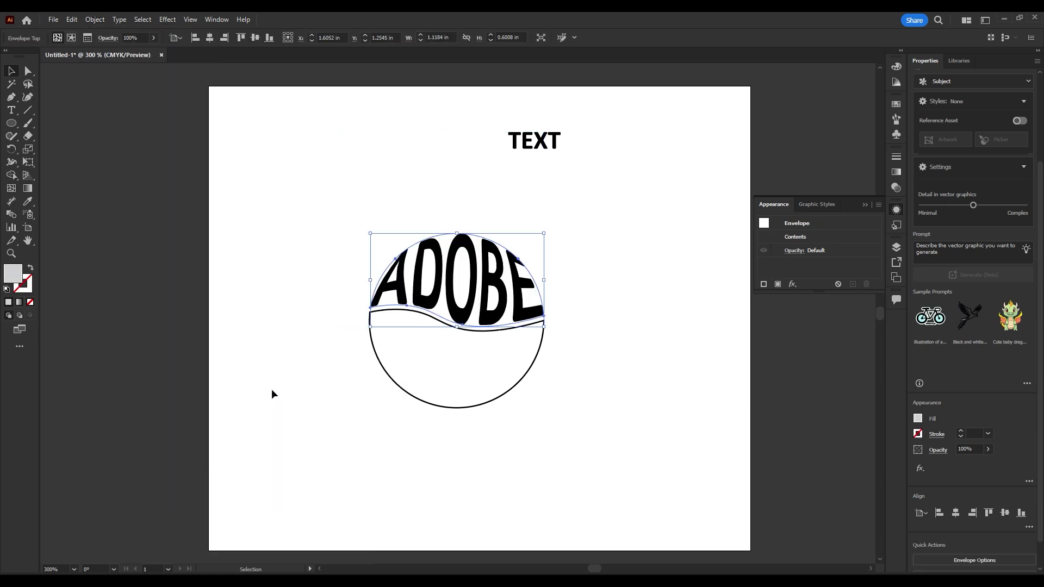
pyautogui.click(551, 155)
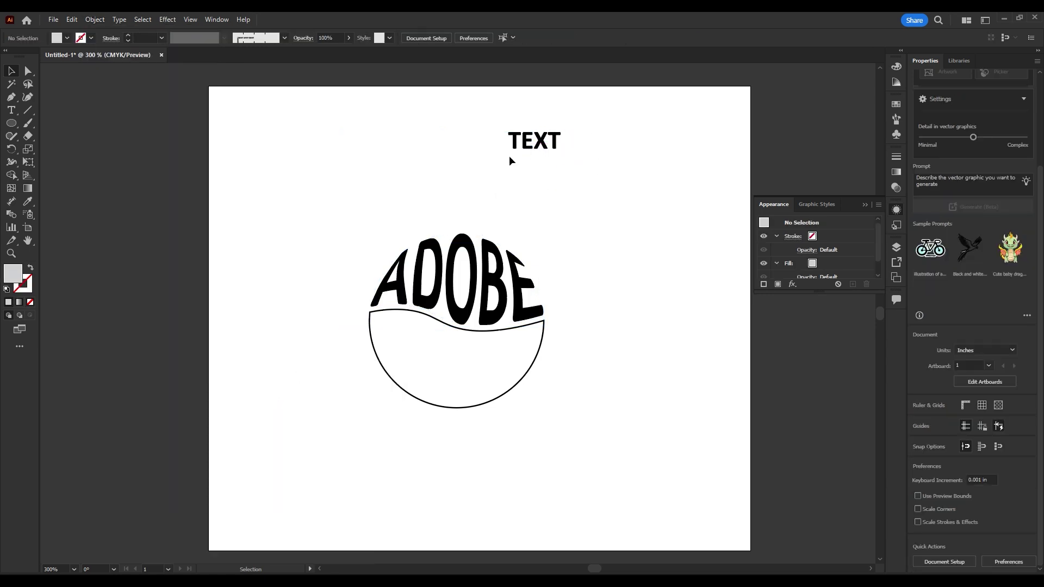
pyautogui.click(527, 146)
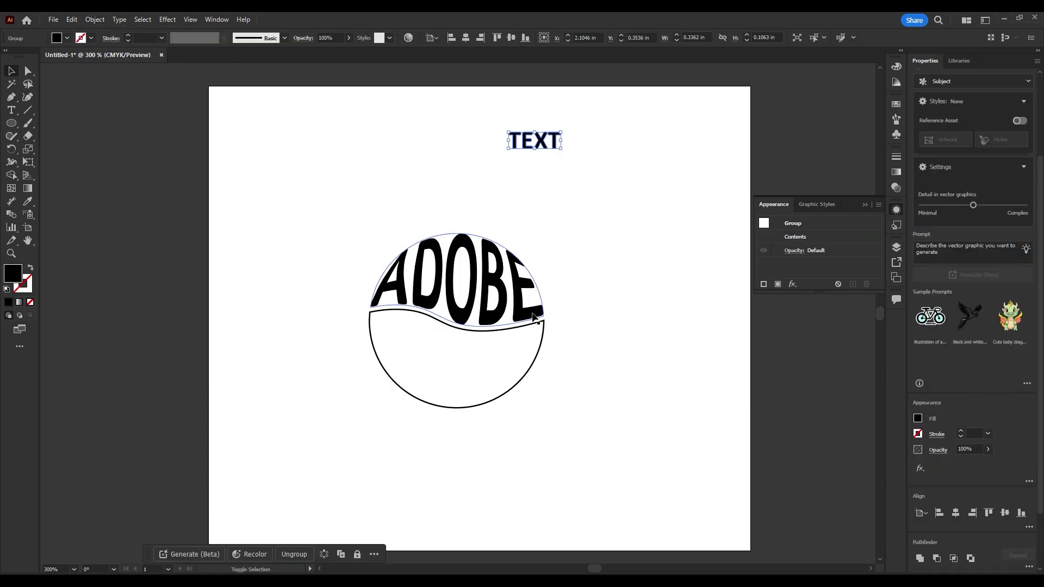
# Warp TEXT into the circle's lower piece with Envelope Distort > Make with Top Object
pyautogui.keyDown('shift'); pyautogui.click(541, 344); pyautogui.keyUp('shift')
pyautogui.click(95, 19)
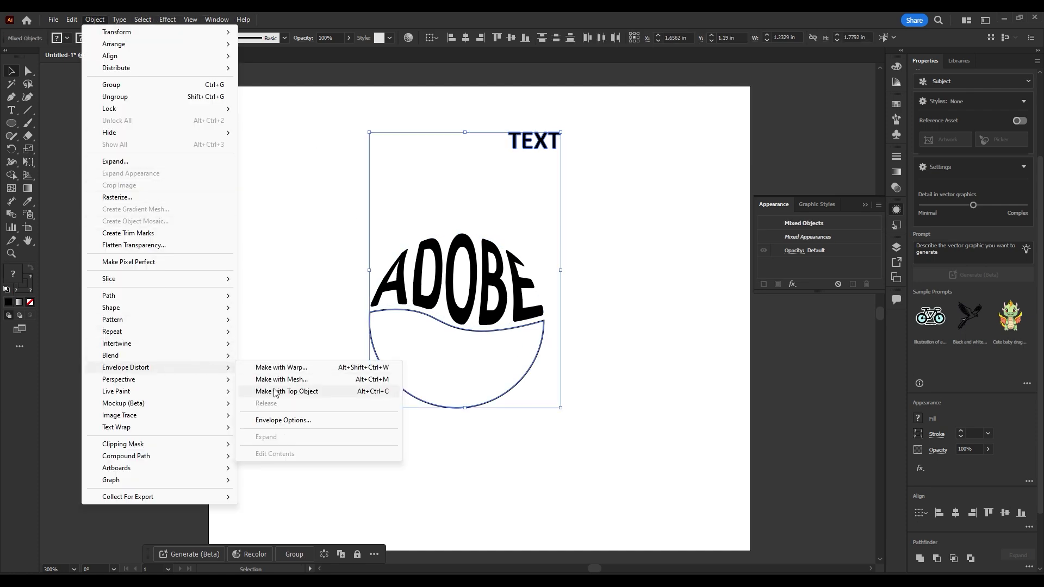
pyautogui.click(278, 392)
pyautogui.click(628, 314)
pyautogui.click(474, 297)
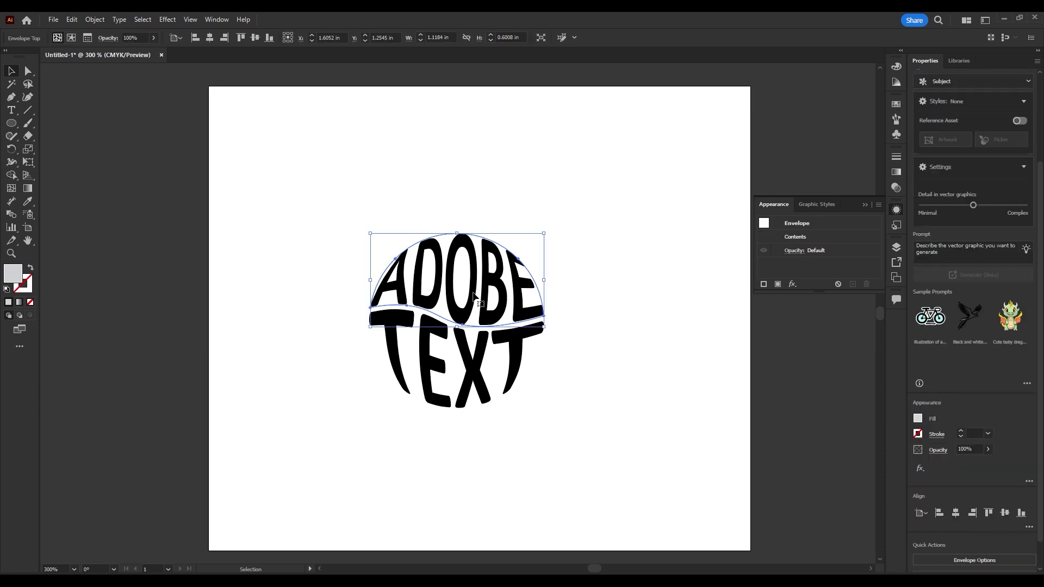
pyautogui.doubleClick(475, 297)
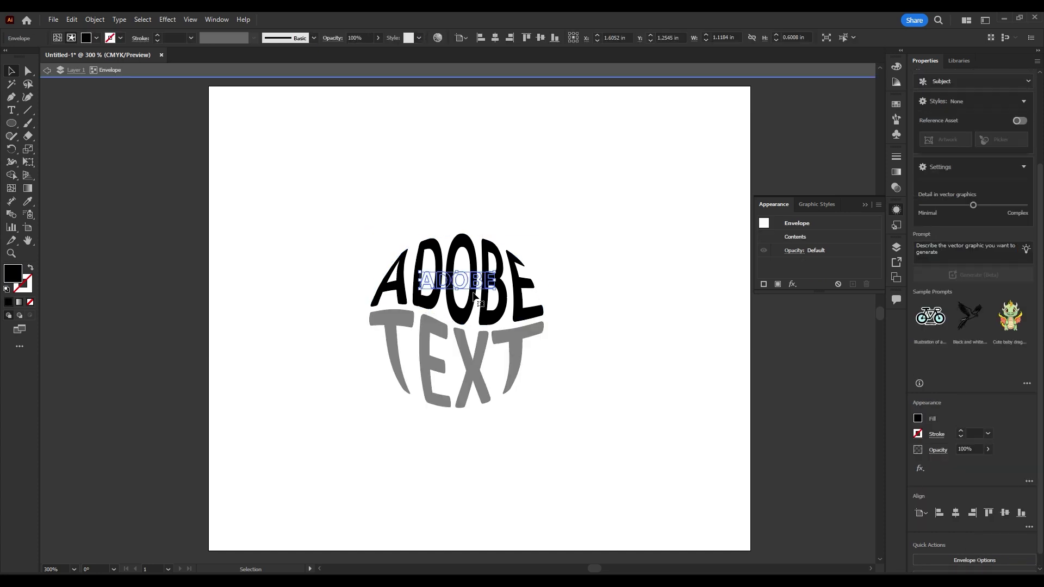
# Fill ADOBE with a dark navy blue swatch inside its envelope
pyautogui.click(97, 38)
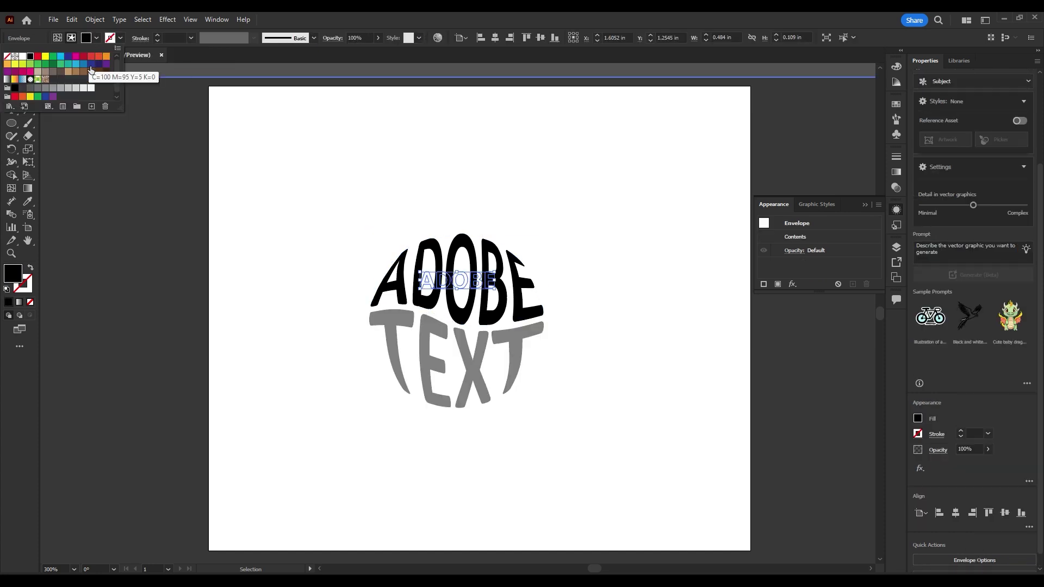
pyautogui.click(90, 65)
pyautogui.press('Escape')
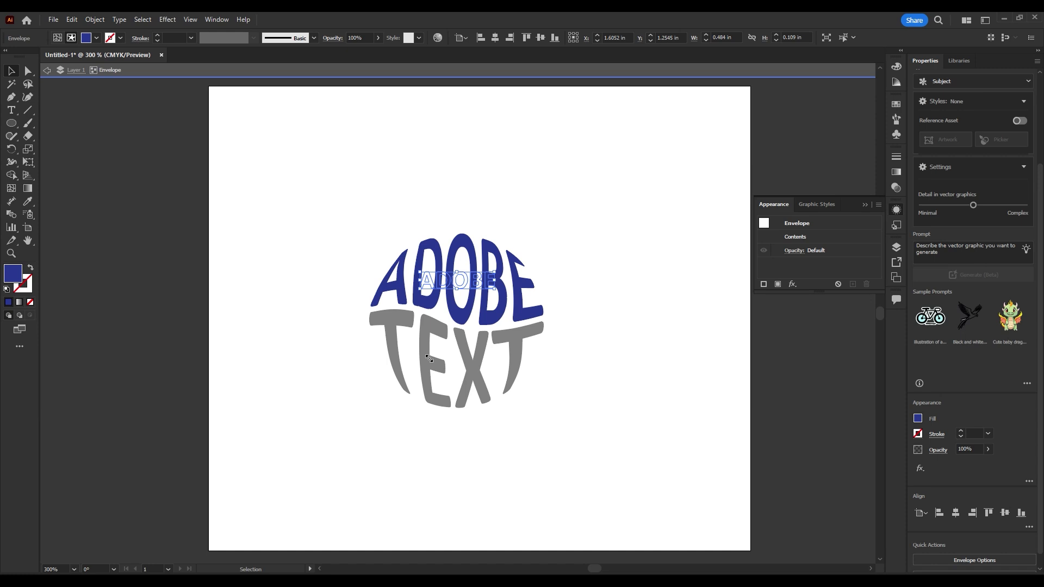
# Fill TEXT with a lighter medium blue swatch and exit isolation mode
pyautogui.doubleClick(438, 369)
pyautogui.doubleClick(438, 369)
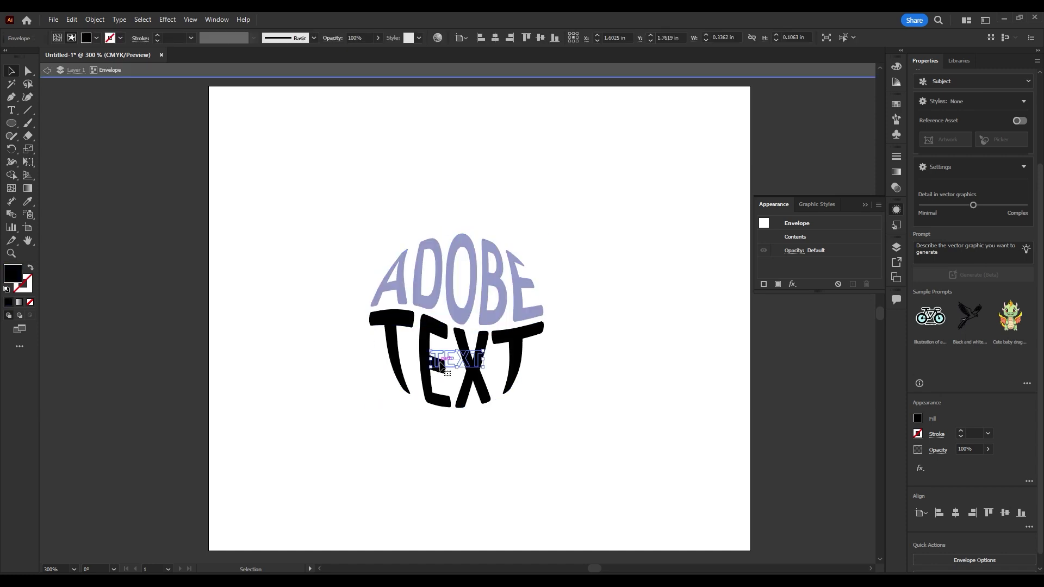
pyautogui.click(96, 38)
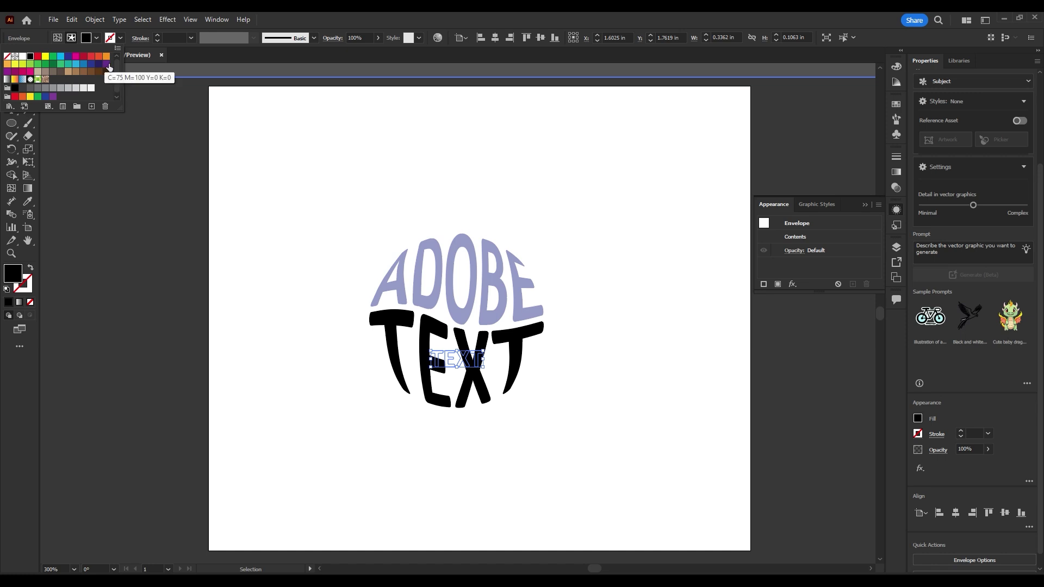
pyautogui.click(77, 65)
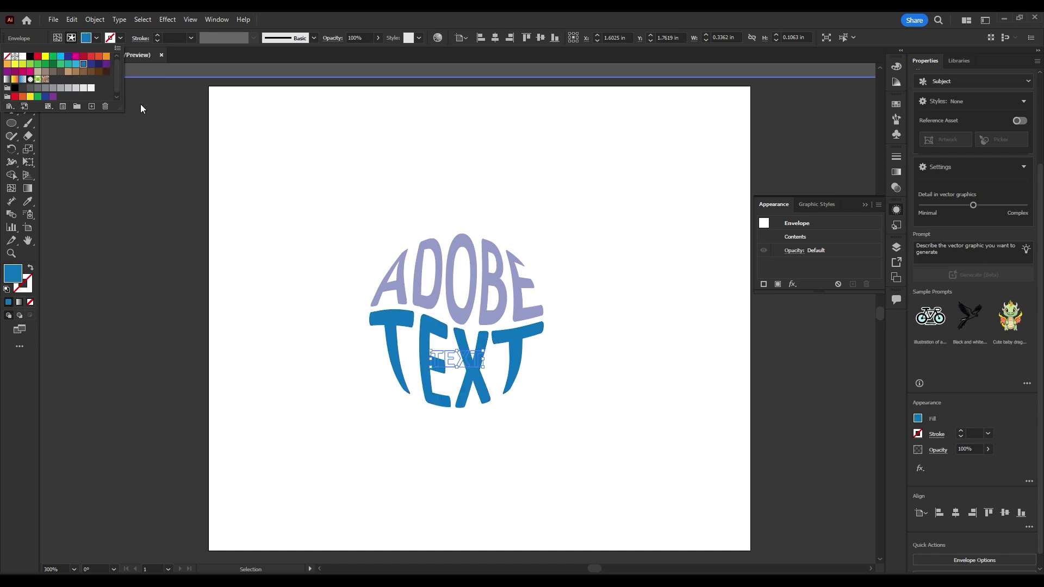
pyautogui.click(265, 226)
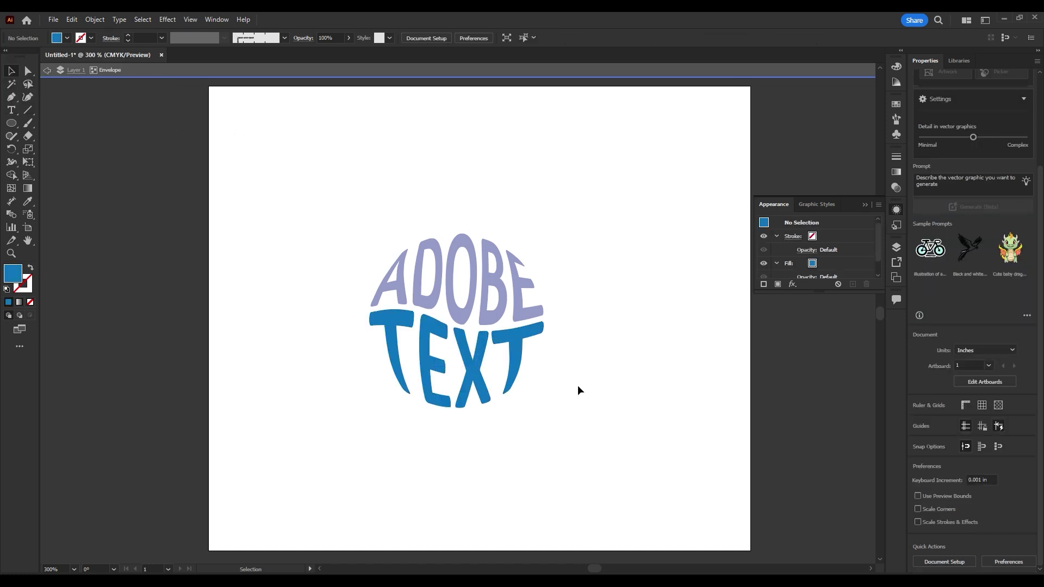
pyautogui.doubleClick(555, 378)
# Expand both warped words into plain shapes with Object > Expand
pyautogui.click(451, 359)
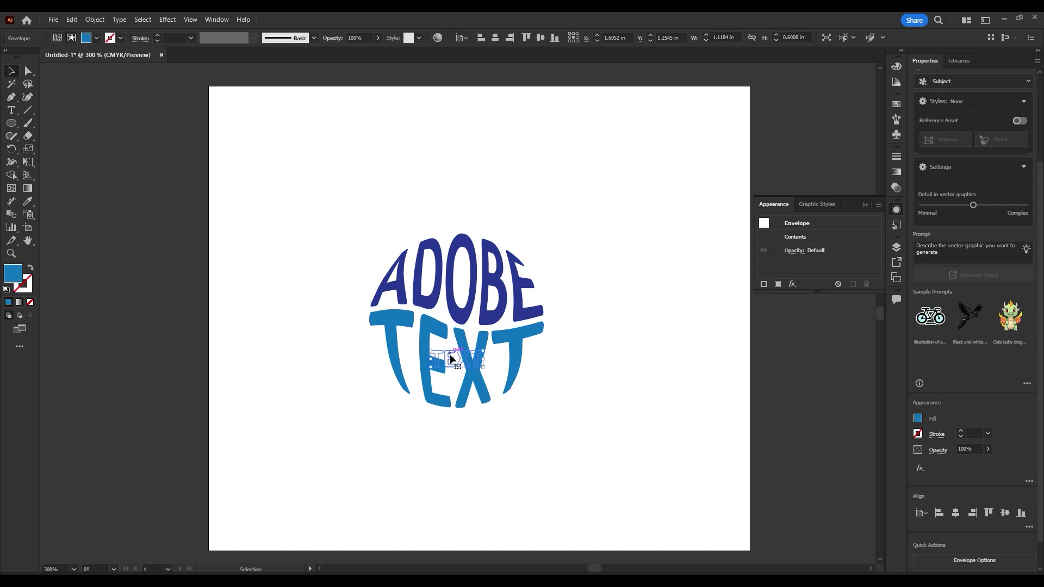
pyautogui.moveTo(299, 178); pyautogui.dragTo(579, 484)
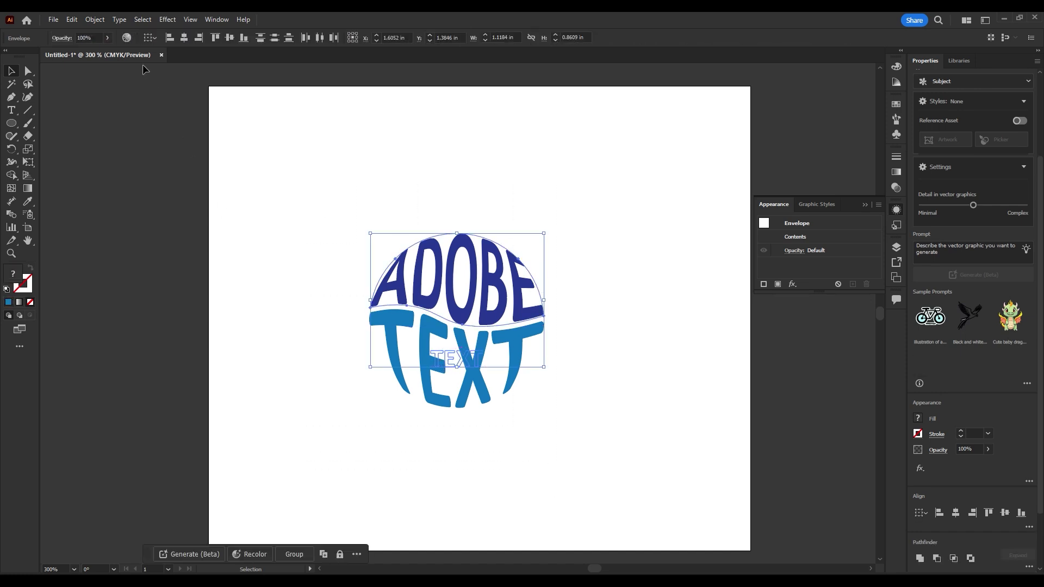
pyautogui.click(94, 19)
pyautogui.click(123, 166)
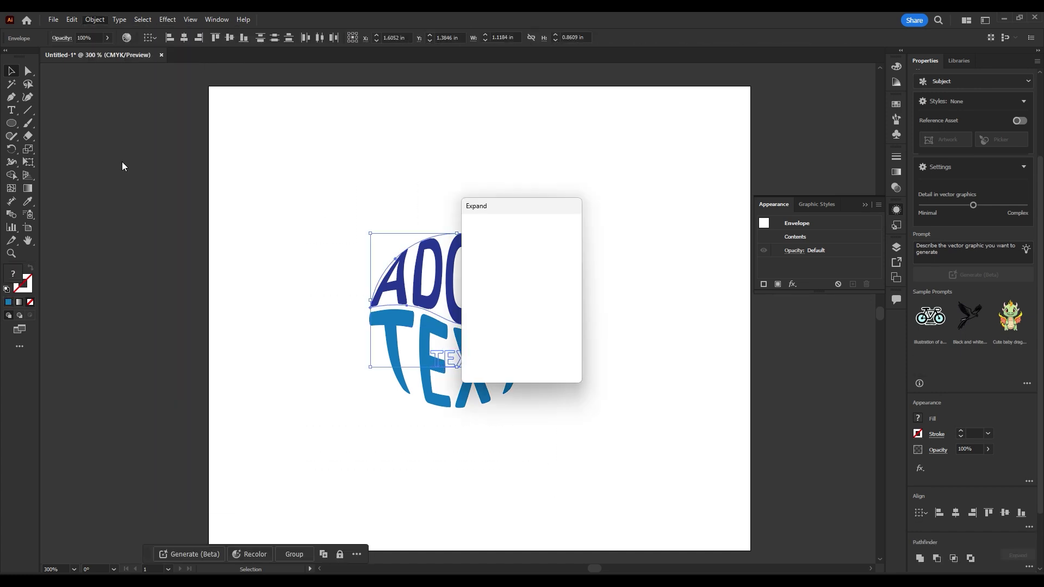
pyautogui.click(481, 358)
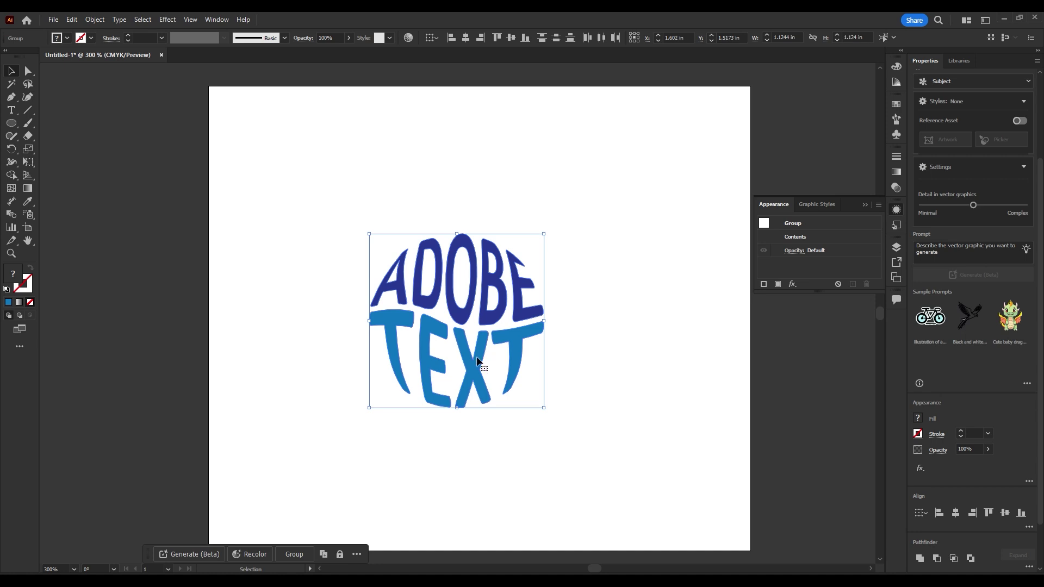
# Group the expanded ADOBE and TEXT lettering and copy the group
pyautogui.rightClick(456, 321)
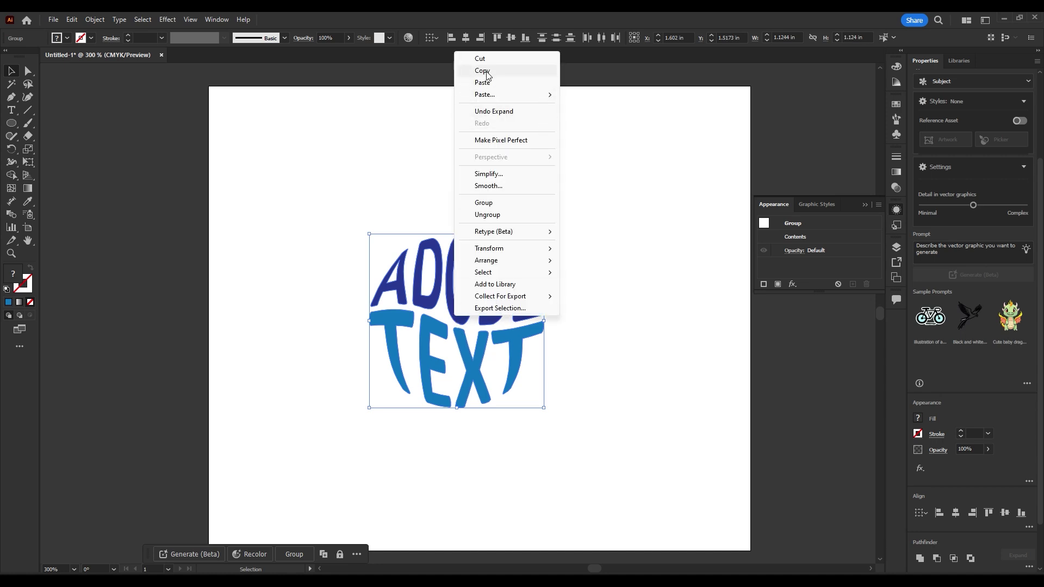
pyautogui.click(483, 203)
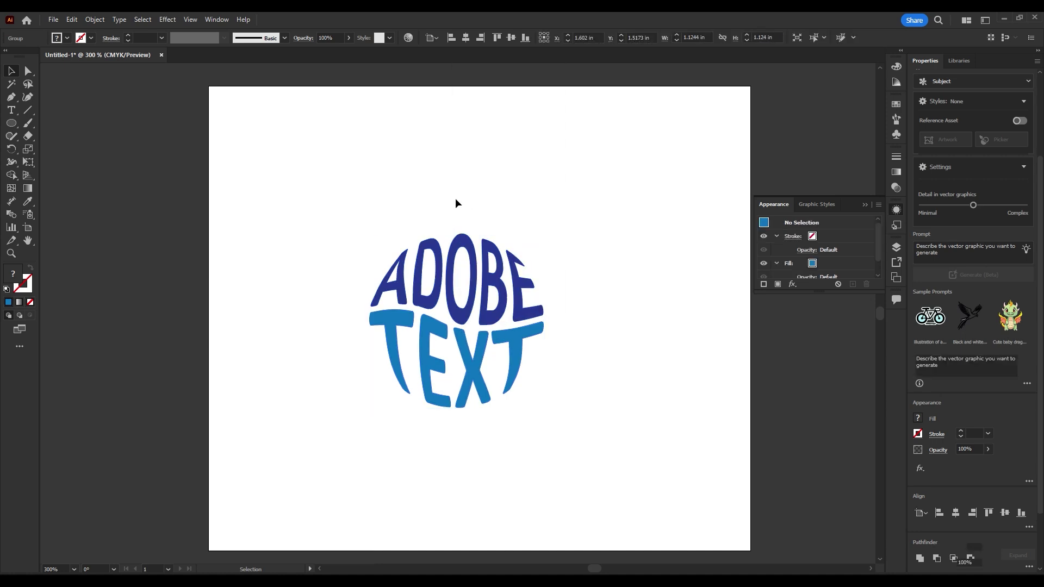
pyautogui.click(468, 302)
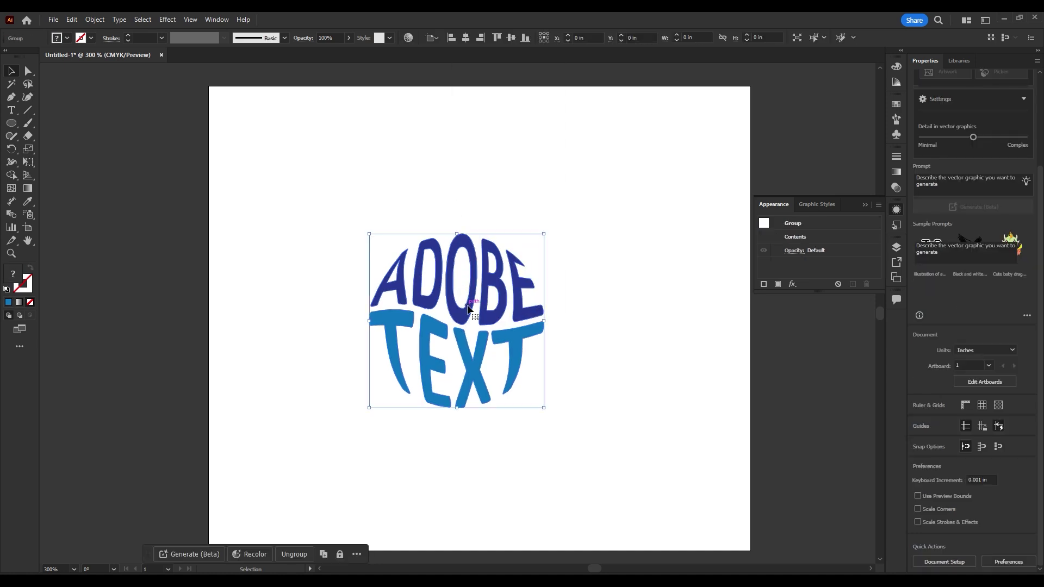
pyautogui.rightClick(453, 249)
pyautogui.click(478, 268)
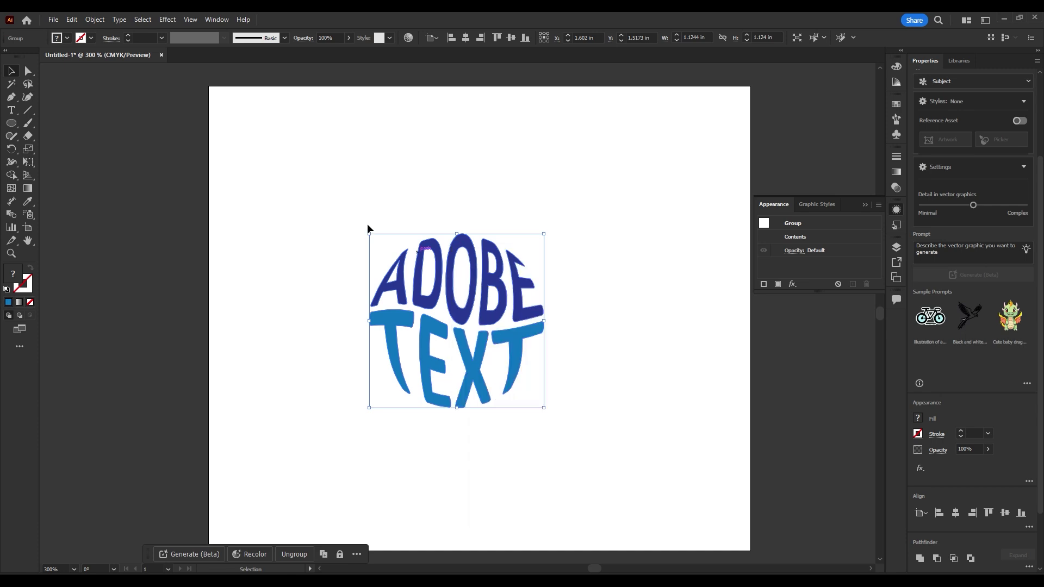
pyautogui.click(73, 21)
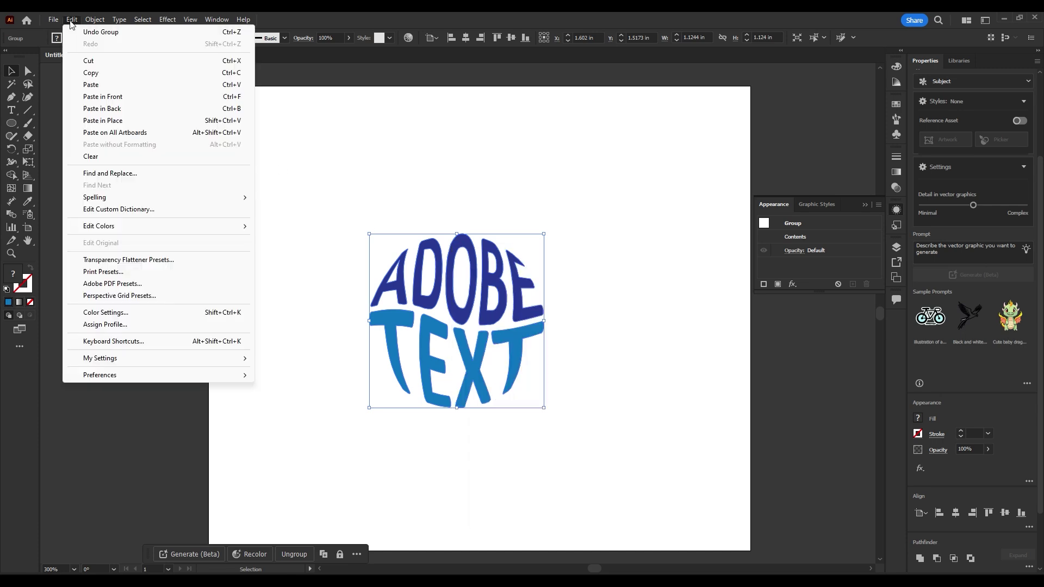
# Paste the lettering in place, scale the copy down and move it to the centre
pyautogui.click(116, 120)
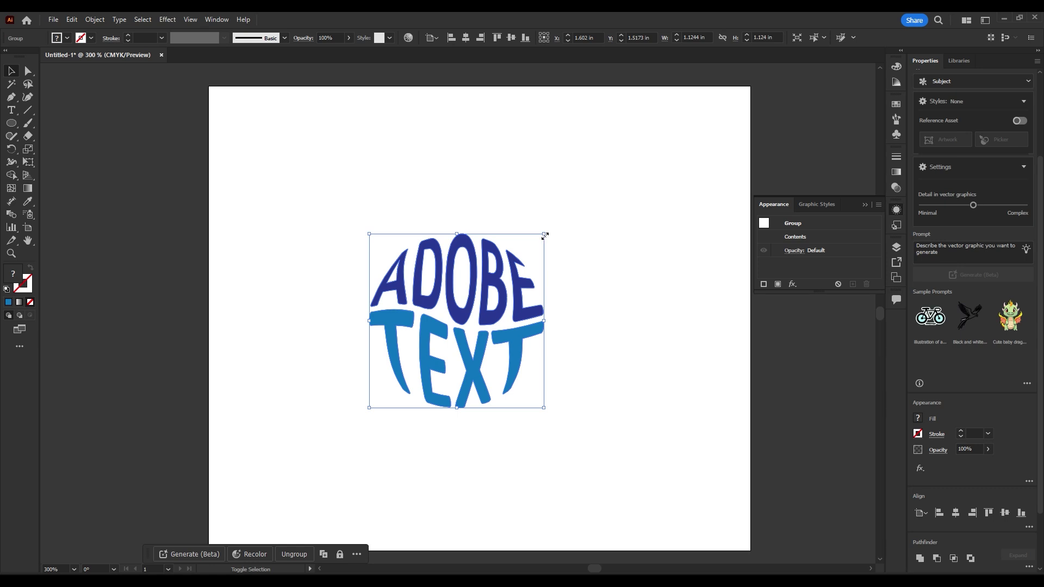
pyautogui.moveTo(544, 235); pyautogui.dragTo(466, 321)
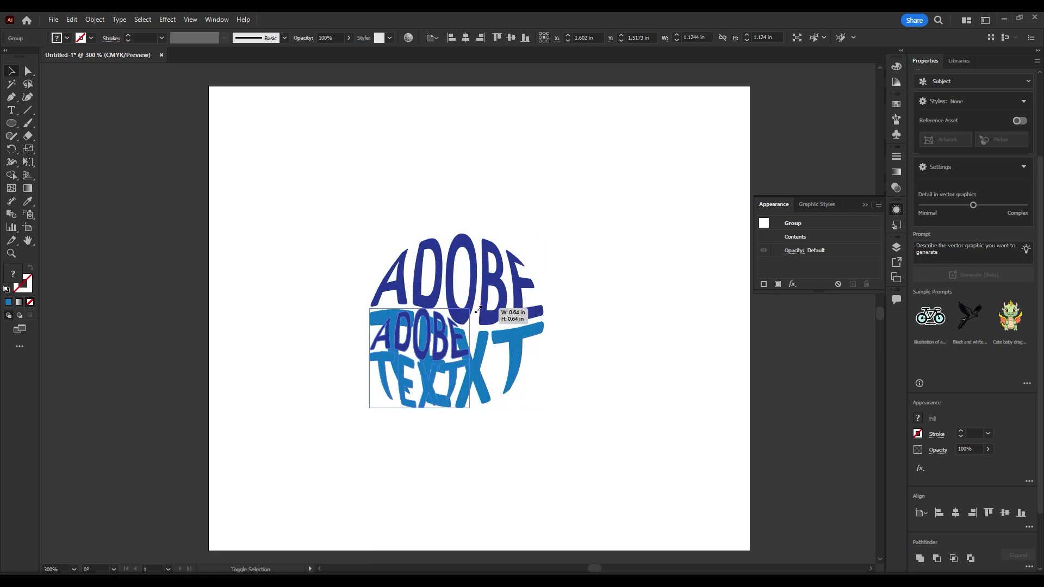
pyautogui.moveTo(419, 355); pyautogui.dragTo(486, 311)
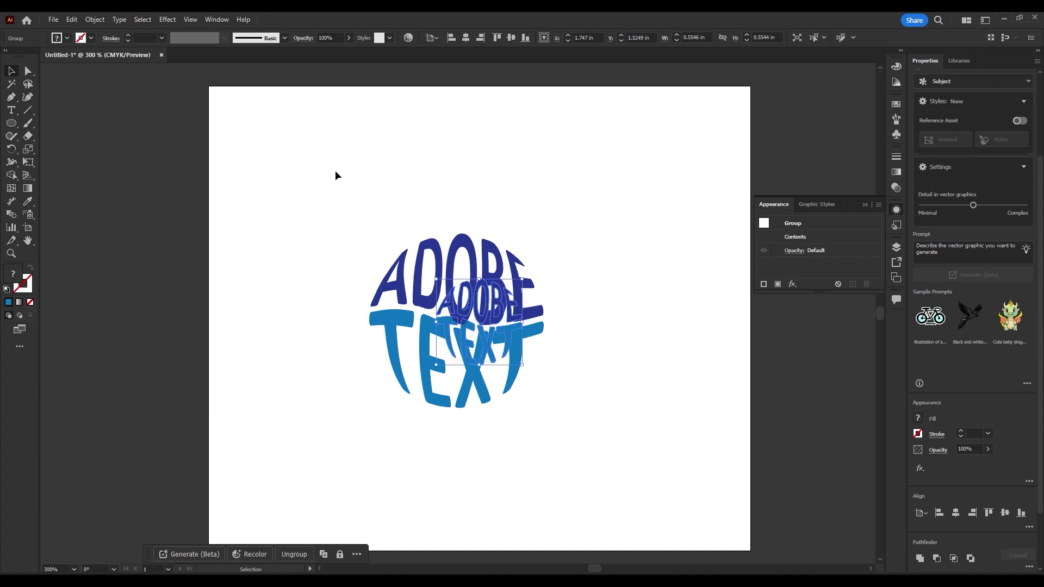
# Remove the small copy's fill and select both lettering groups
pyautogui.click(67, 38)
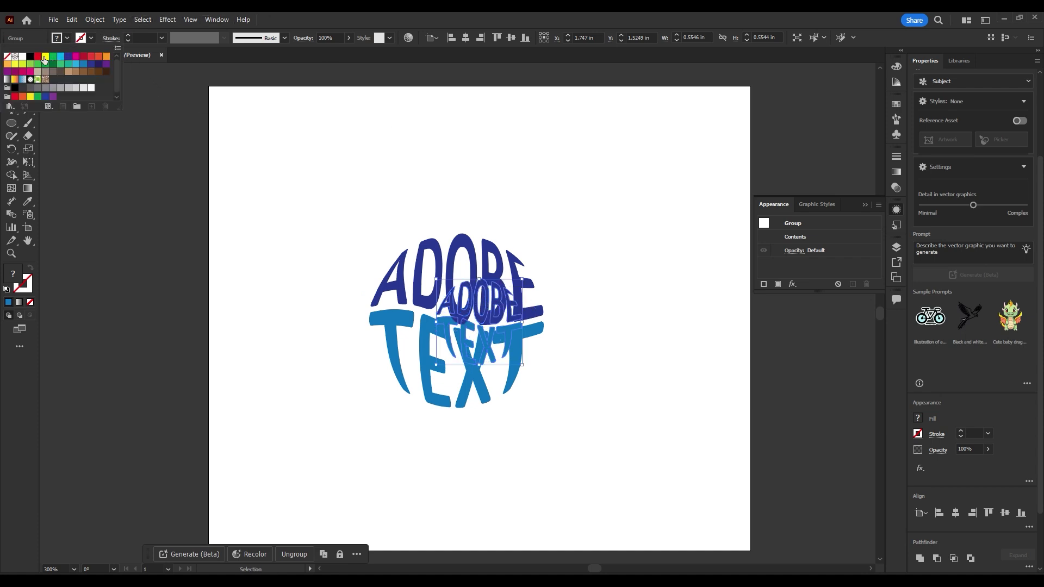
pyautogui.click(7, 57)
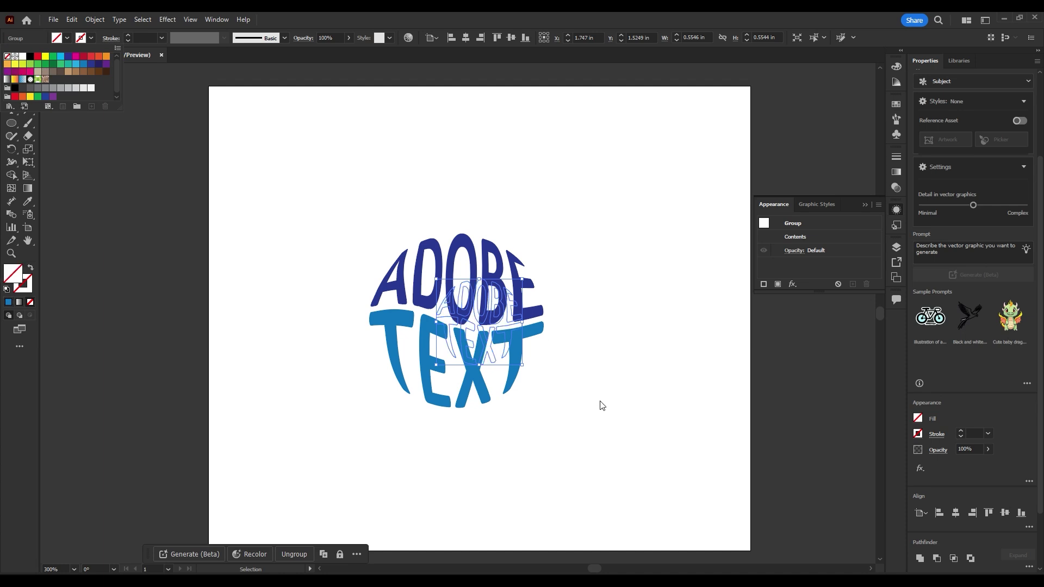
pyautogui.press('Escape')
pyautogui.click(611, 445)
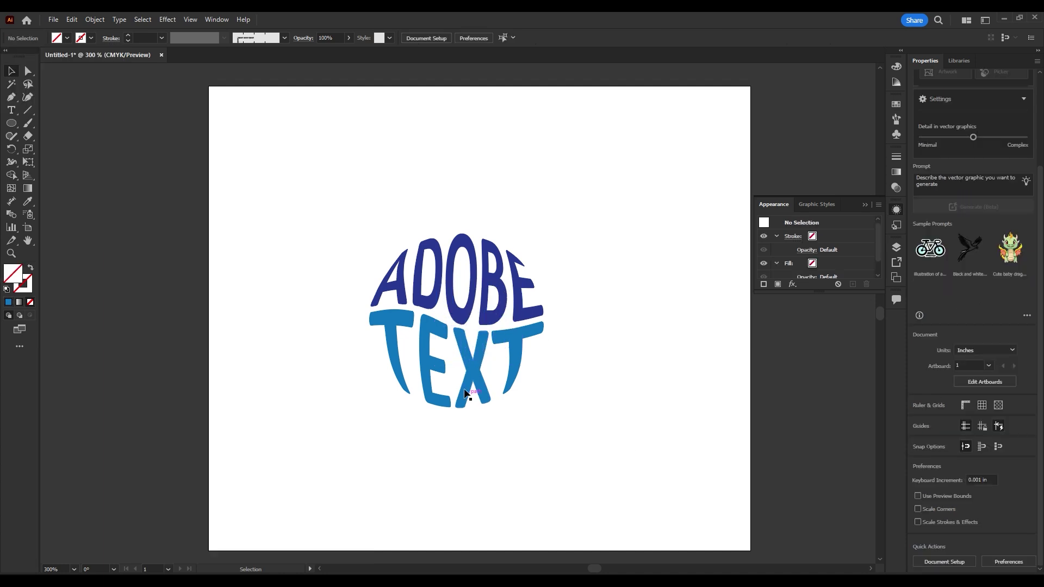
pyautogui.moveTo(284, 170); pyautogui.dragTo(607, 443)
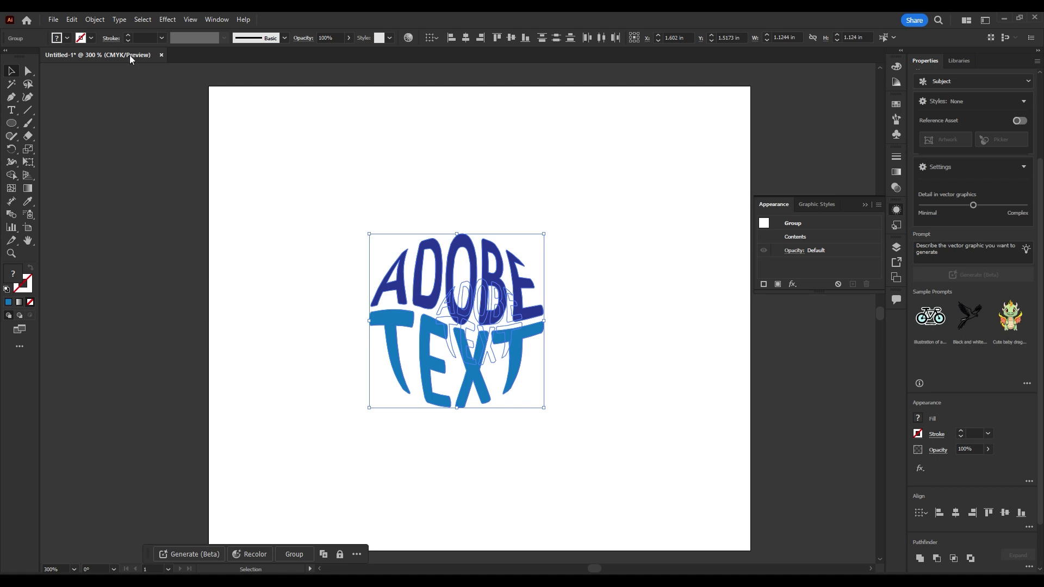
# Set the blend options to Specified Steps of 100
pyautogui.click(94, 19)
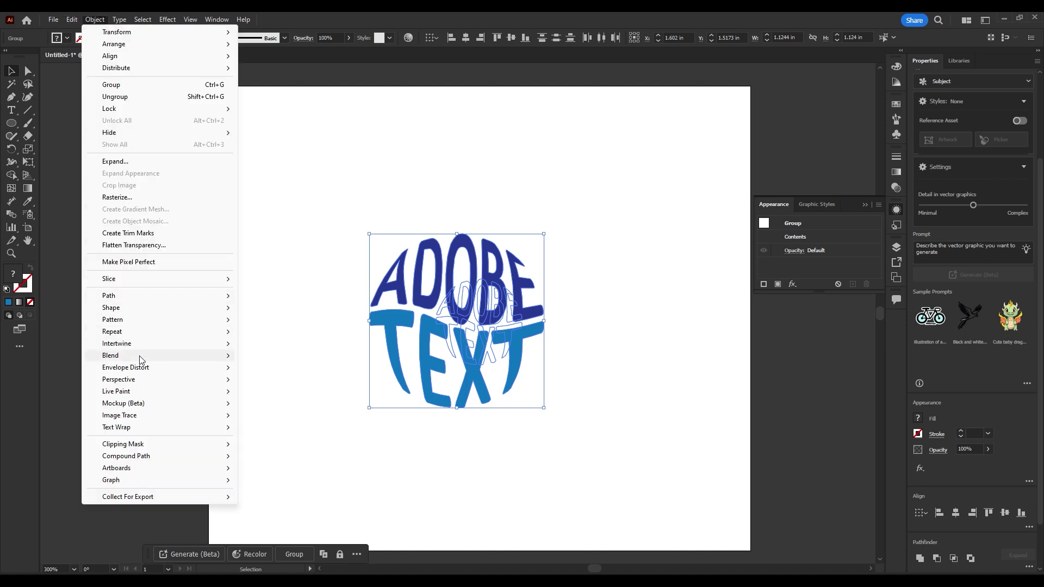
pyautogui.moveTo(110, 356)
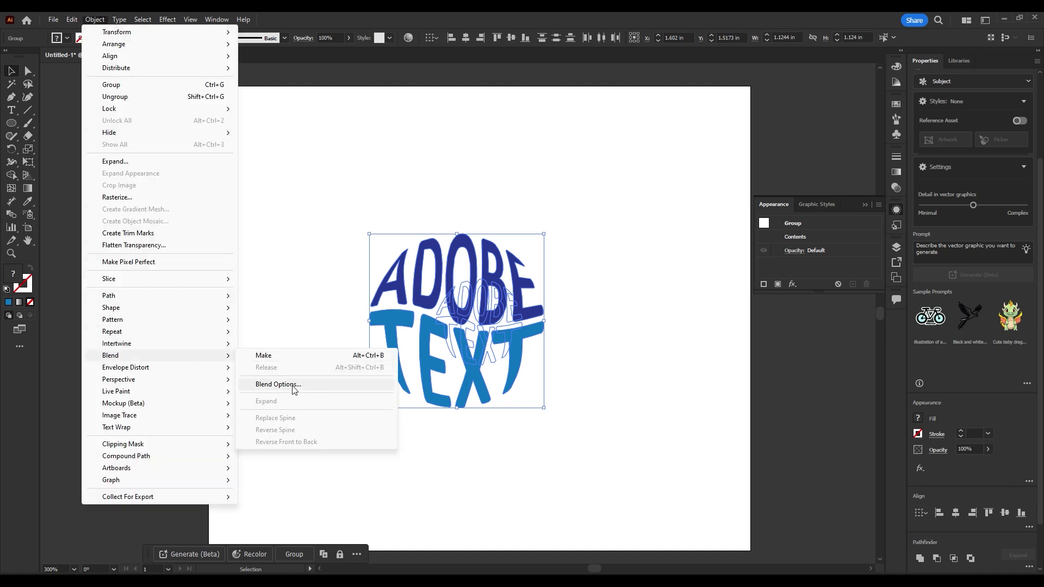
pyautogui.click(293, 386)
pyautogui.press('Tab')
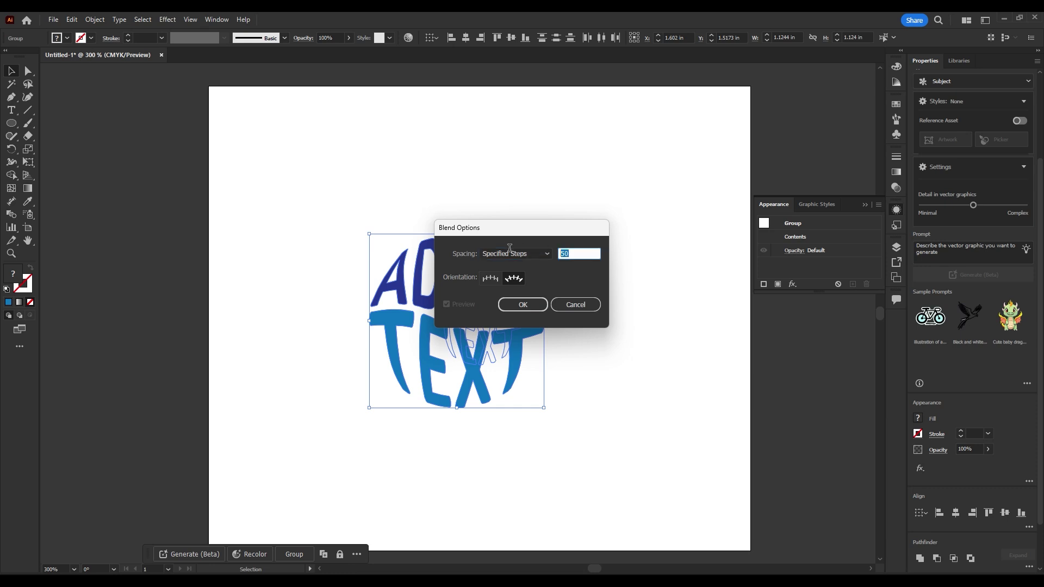
pyautogui.click(523, 304)
# Make the blend between the large lettering and its small centred copy, then inspect it in isolation
pyautogui.click(92, 21)
pyautogui.moveTo(110, 356)
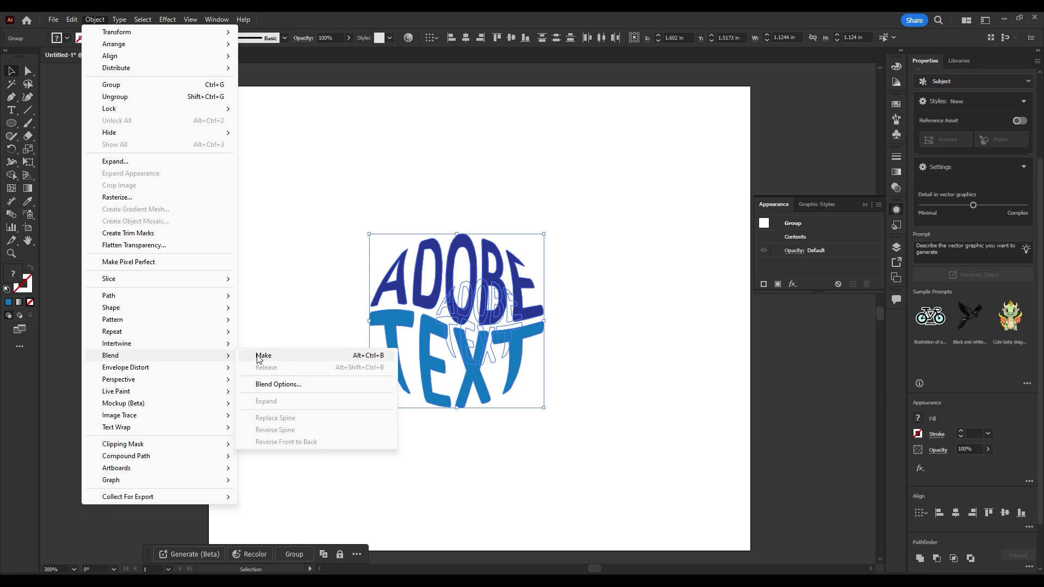
pyautogui.click(259, 356)
pyautogui.click(601, 383)
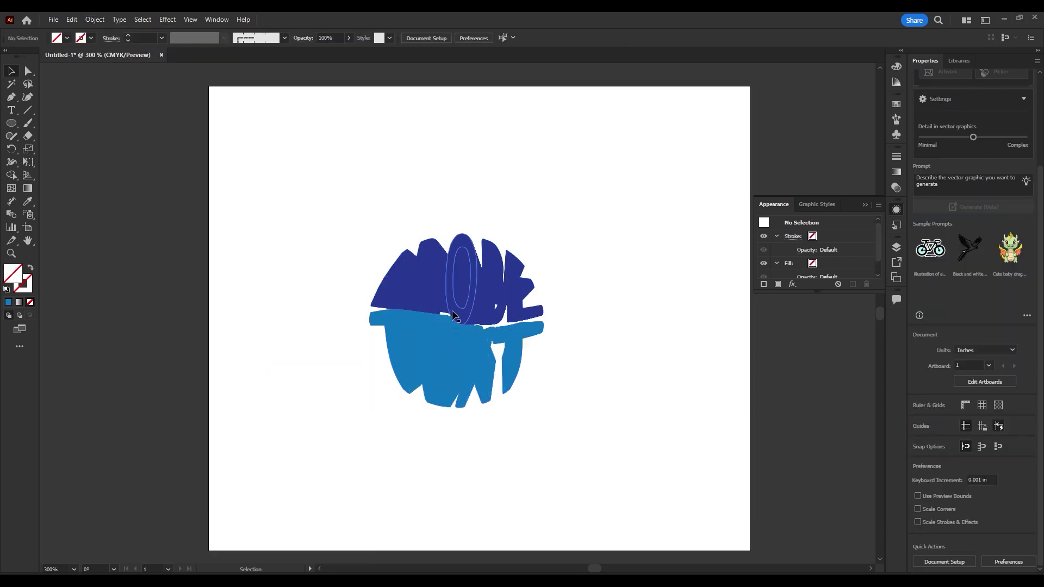
pyautogui.click(482, 313)
pyautogui.doubleClick(483, 313)
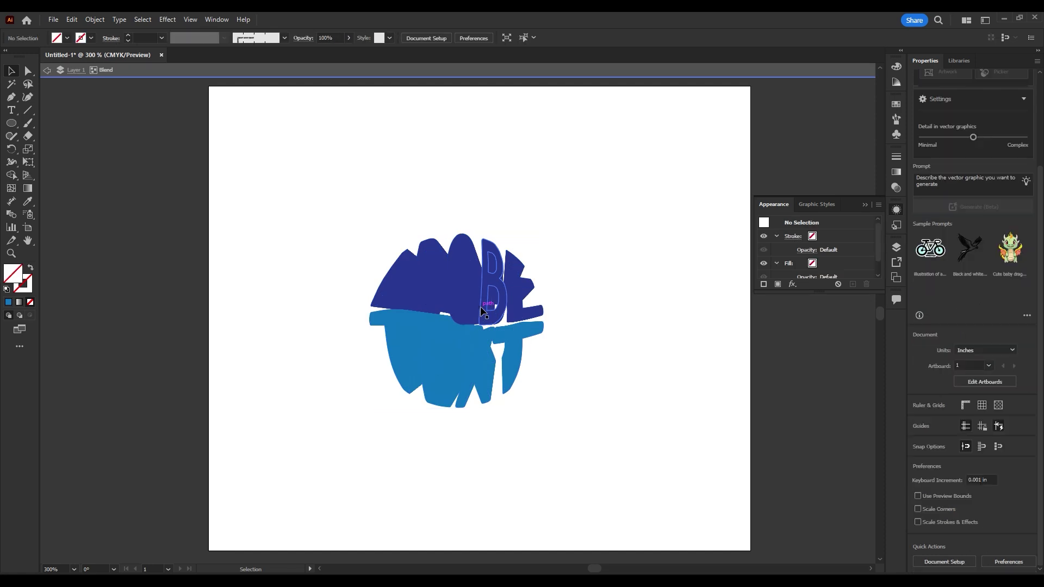
pyautogui.press('Escape')
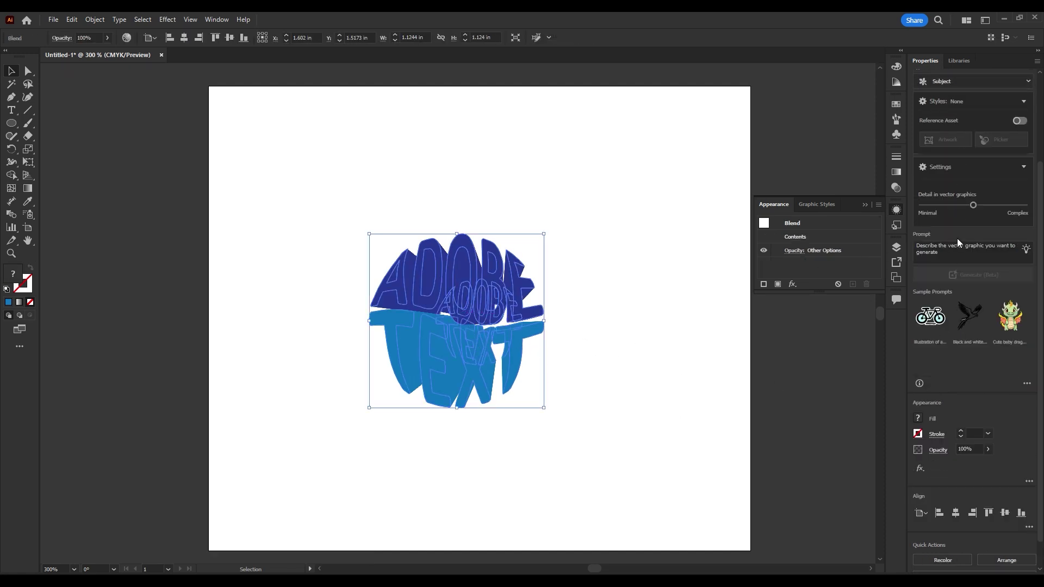
# Switch Illustrator to a different workspace layout
pyautogui.scroll(-2, 962, 406)
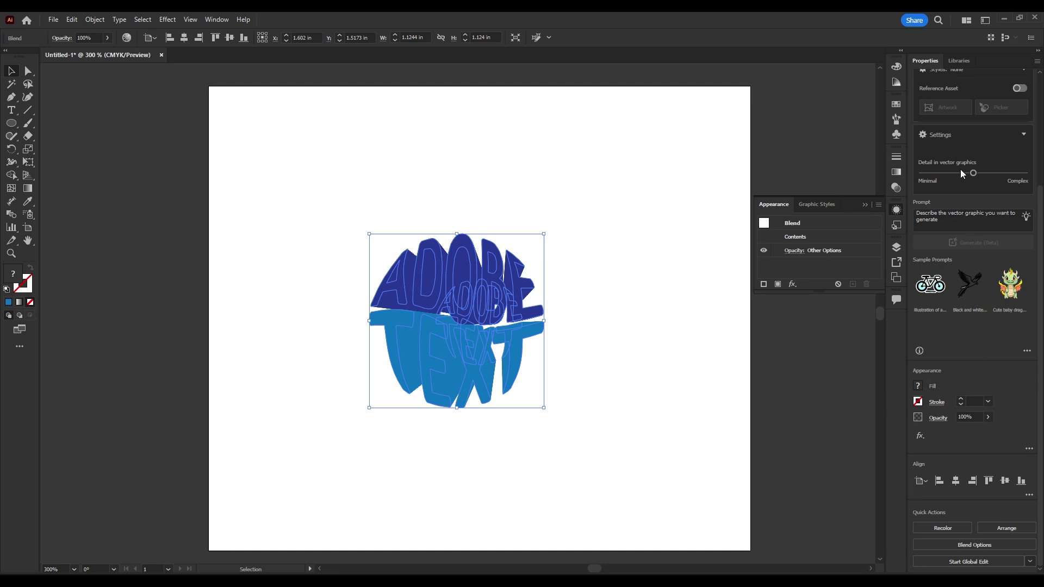
pyautogui.click(985, 20)
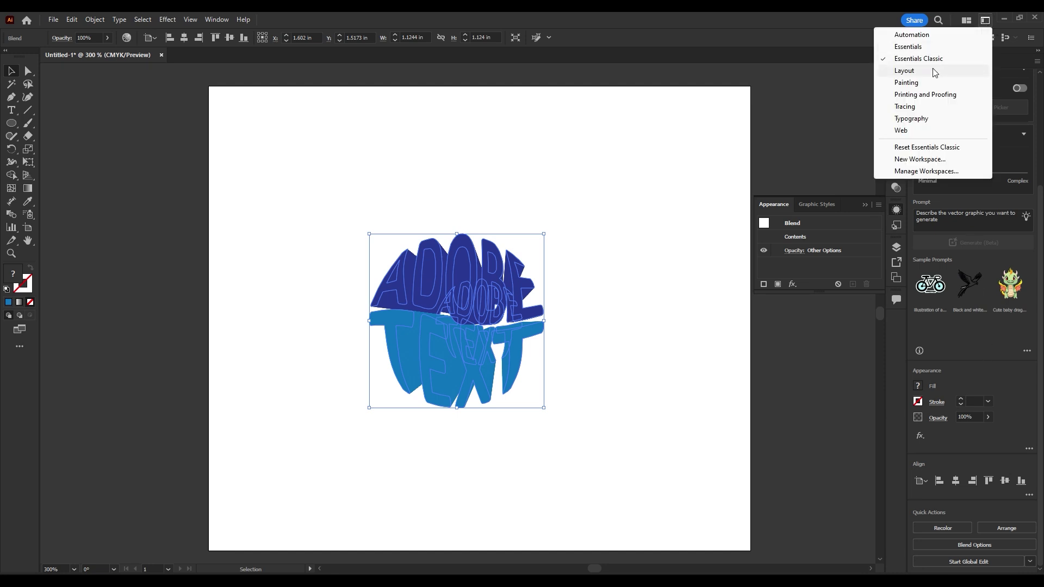
pyautogui.click(935, 72)
# Expand the Blend layer and select the small inner ADOBE TEXT group
pyautogui.click(956, 451)
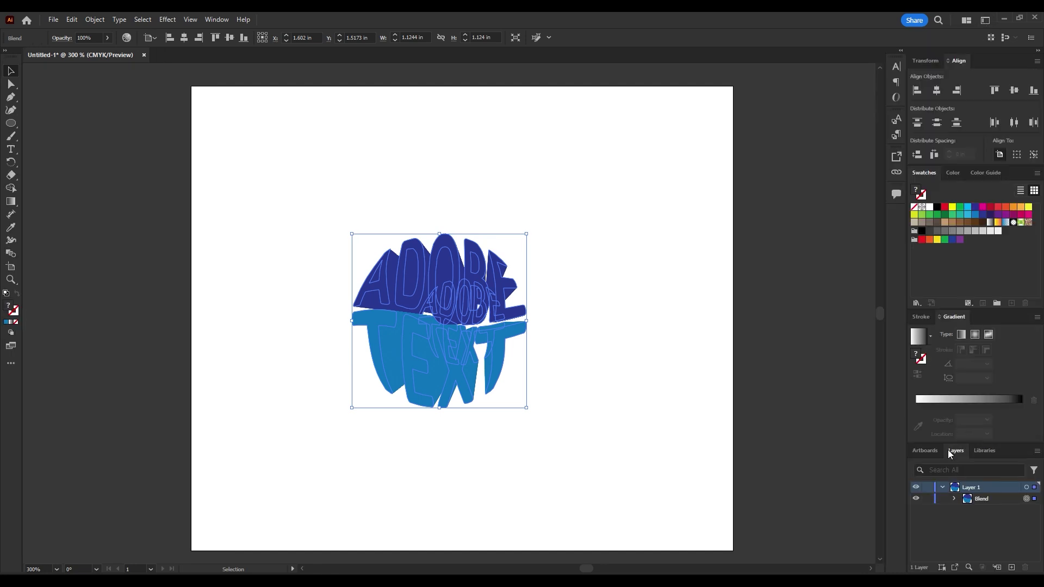
pyautogui.click(954, 500)
pyautogui.click(1034, 522)
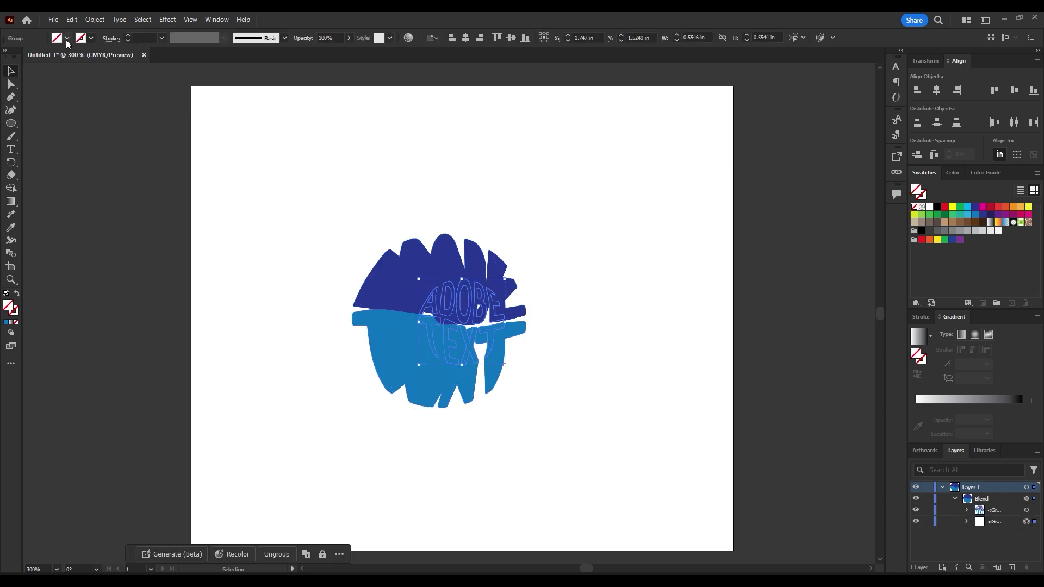
# Fill the small inner ADOBE TEXT copy with White, then reselect the whole blend
pyautogui.click(68, 38)
pyautogui.click(22, 56)
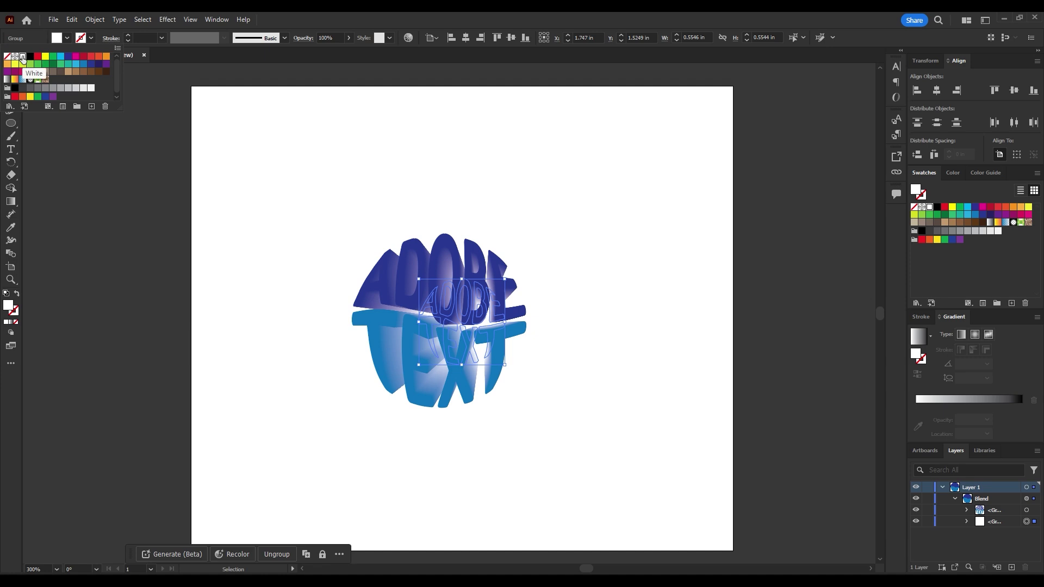
pyautogui.click(328, 200)
pyautogui.click(518, 175)
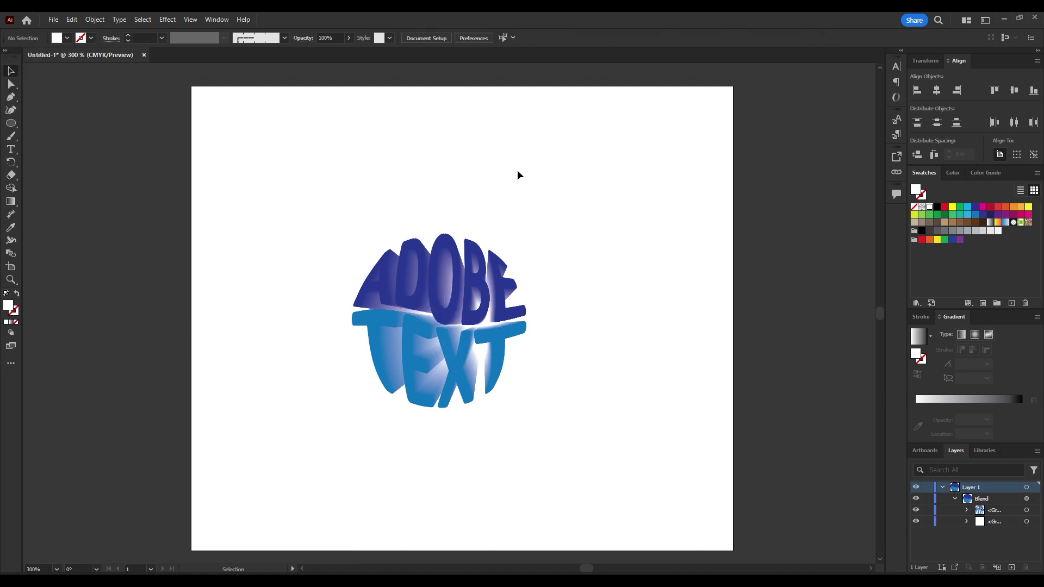
pyautogui.click(521, 307)
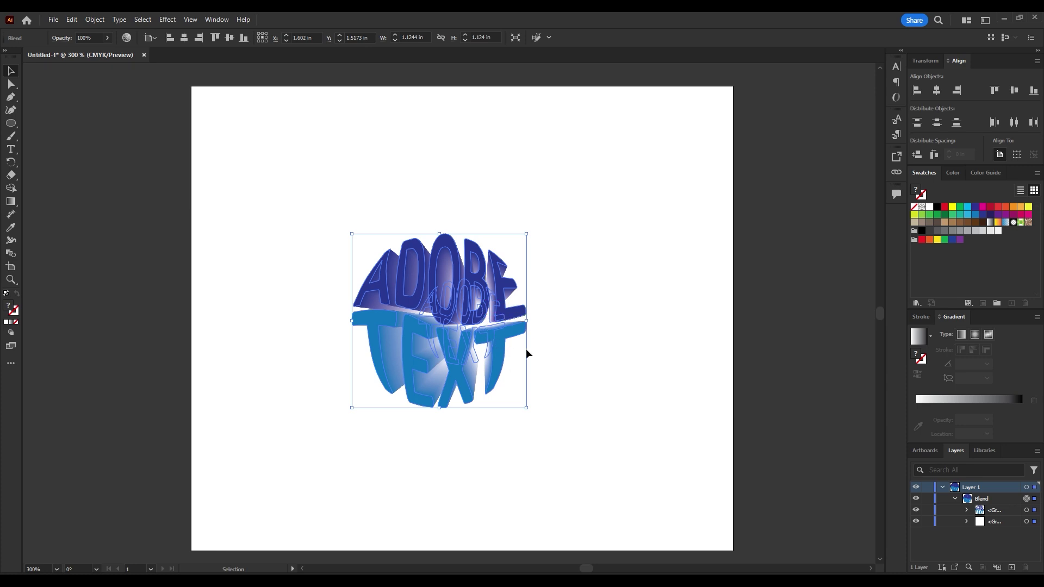
# Enlarge the blend to about 1.34 inches and centre it horizontally and vertically
pyautogui.moveTo(526, 411); pyautogui.dragTo(526, 411)
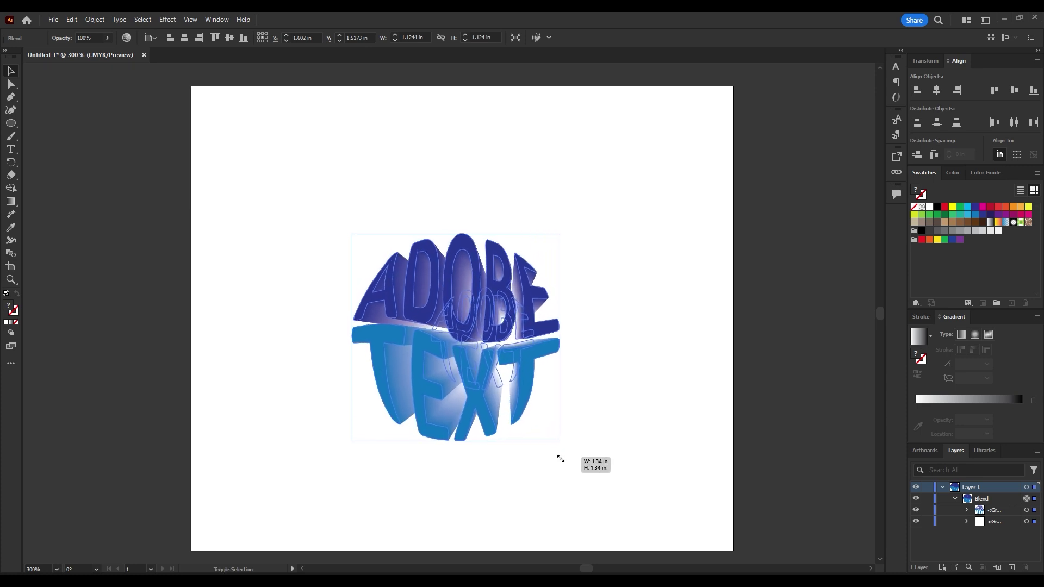
pyautogui.moveTo(549, 440)
pyautogui.mouseDown()
pyautogui.moveTo(560, 451)
pyautogui.moveTo(297, 168)
pyautogui.mouseUp()
pyautogui.click(618, 371)
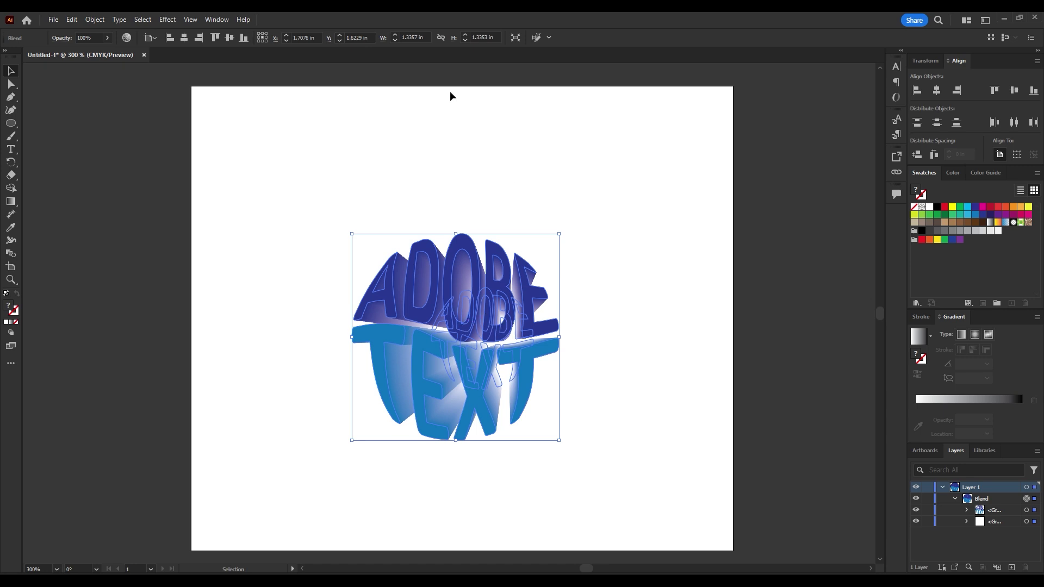
pyautogui.click(185, 38)
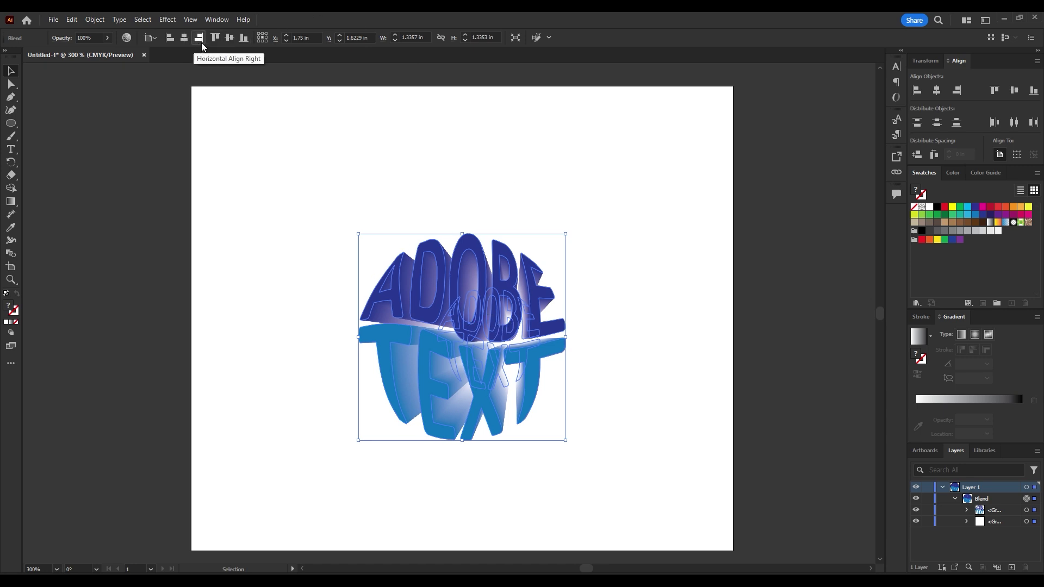
pyautogui.click(229, 38)
pyautogui.click(668, 234)
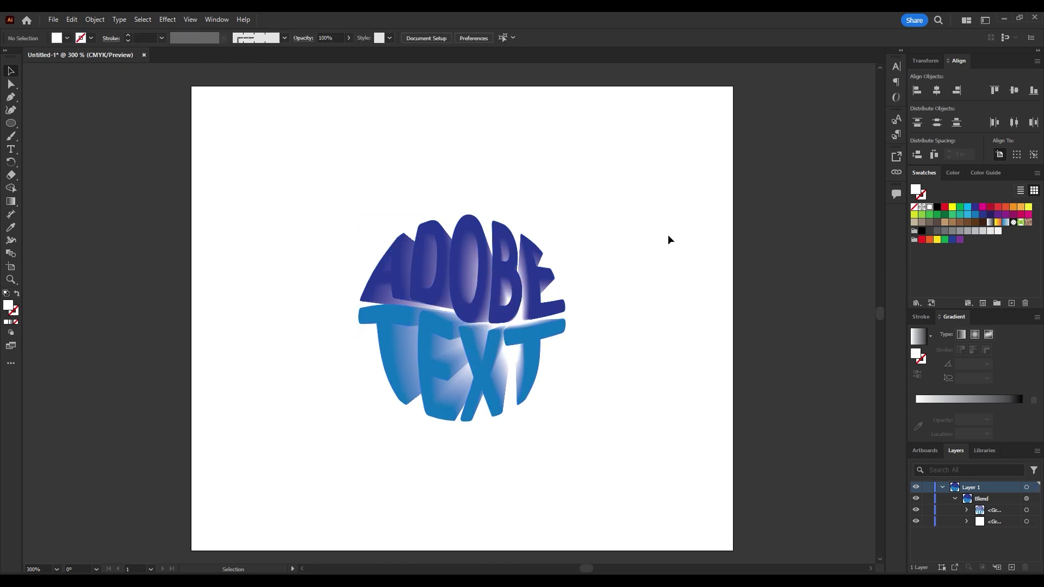